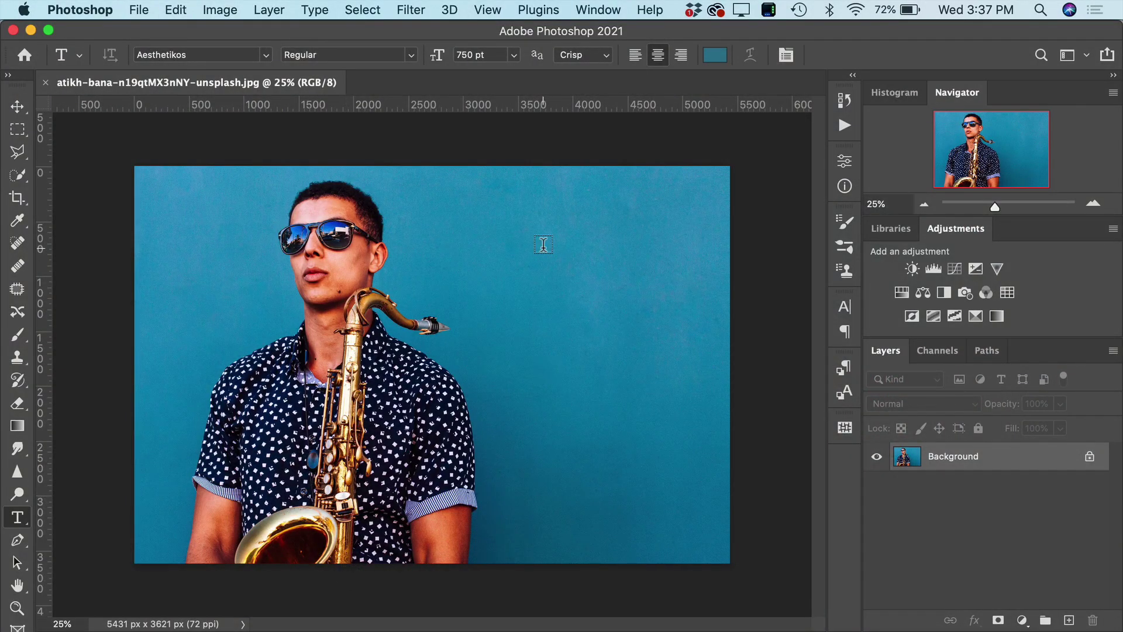
# - Show the Actions panel from the Window menu and collapse the PBB Watercolor 2021 (CC) set
pyautogui.click(611, 10)
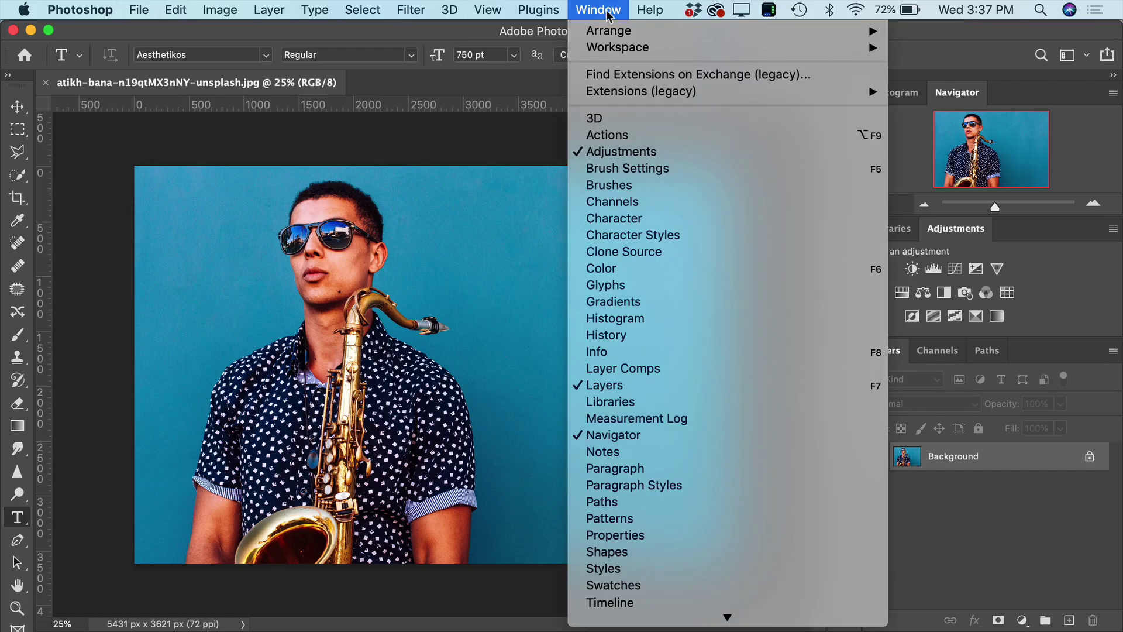
pyautogui.click(676, 139)
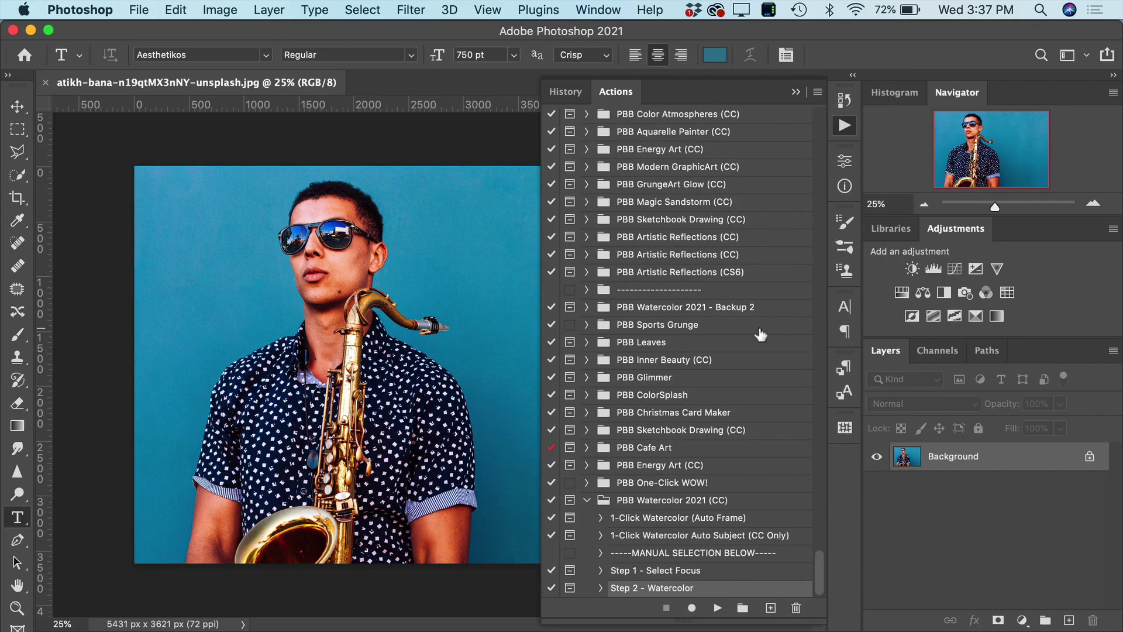
pyautogui.click(587, 502)
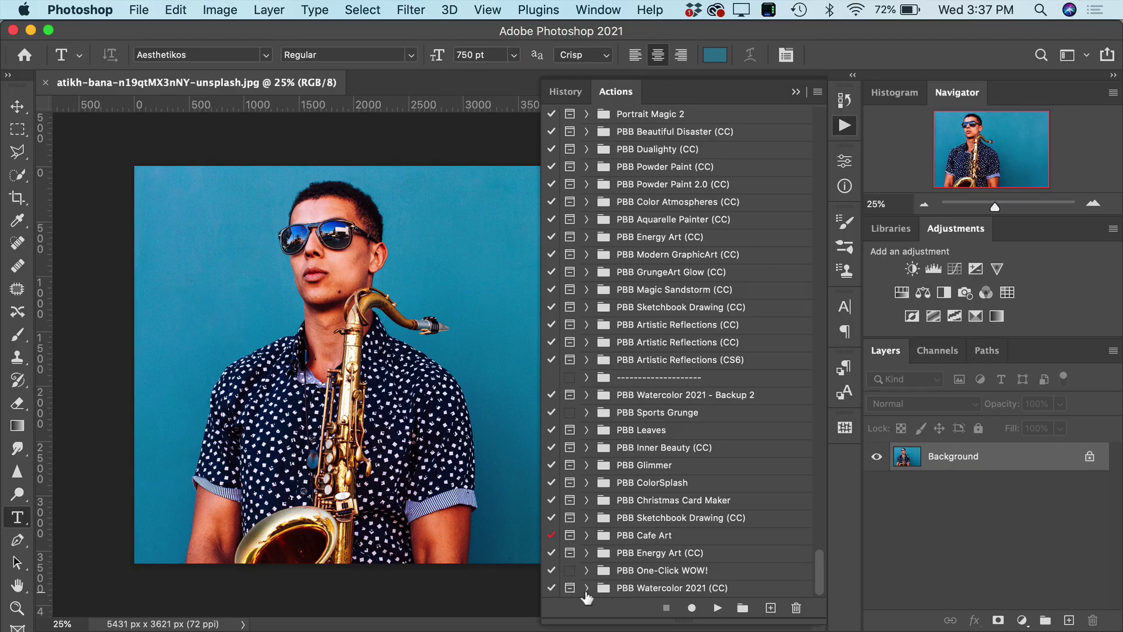
pyautogui.click(586, 588)
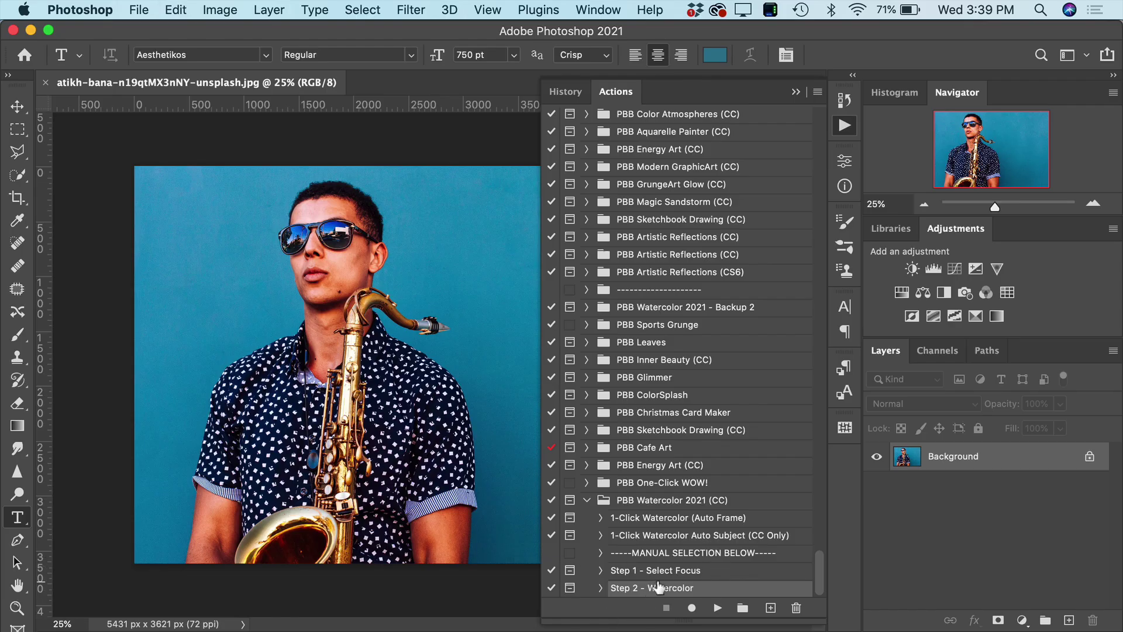
# - After trying the 1-Click Watercolor actions, play 'Step 1 - Select Focus' instead
pyautogui.click(661, 520)
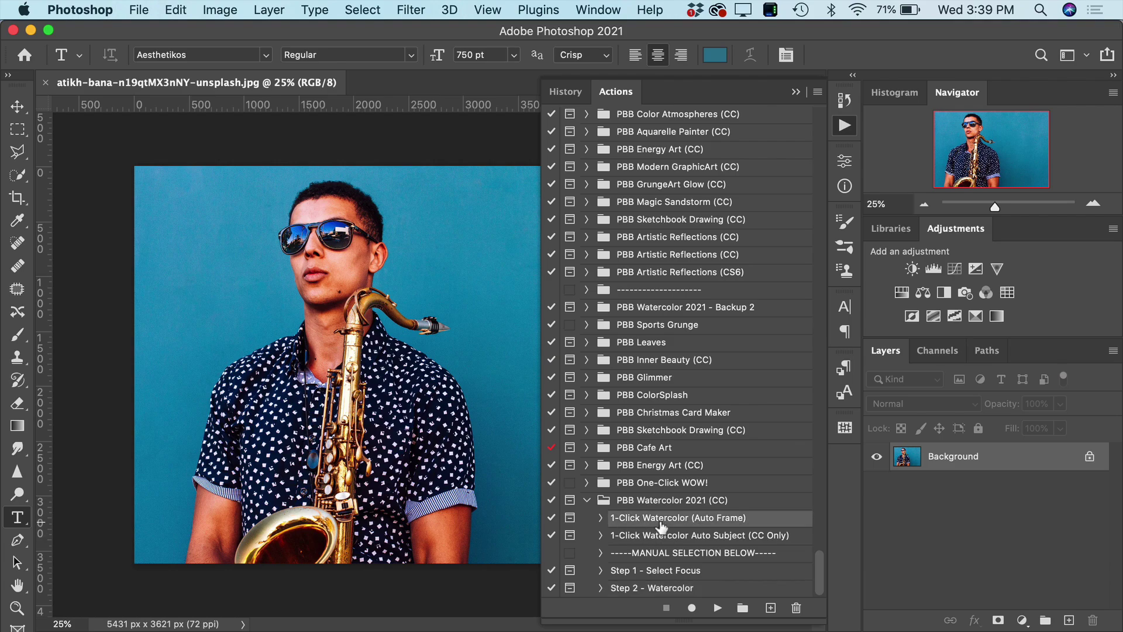
pyautogui.click(660, 537)
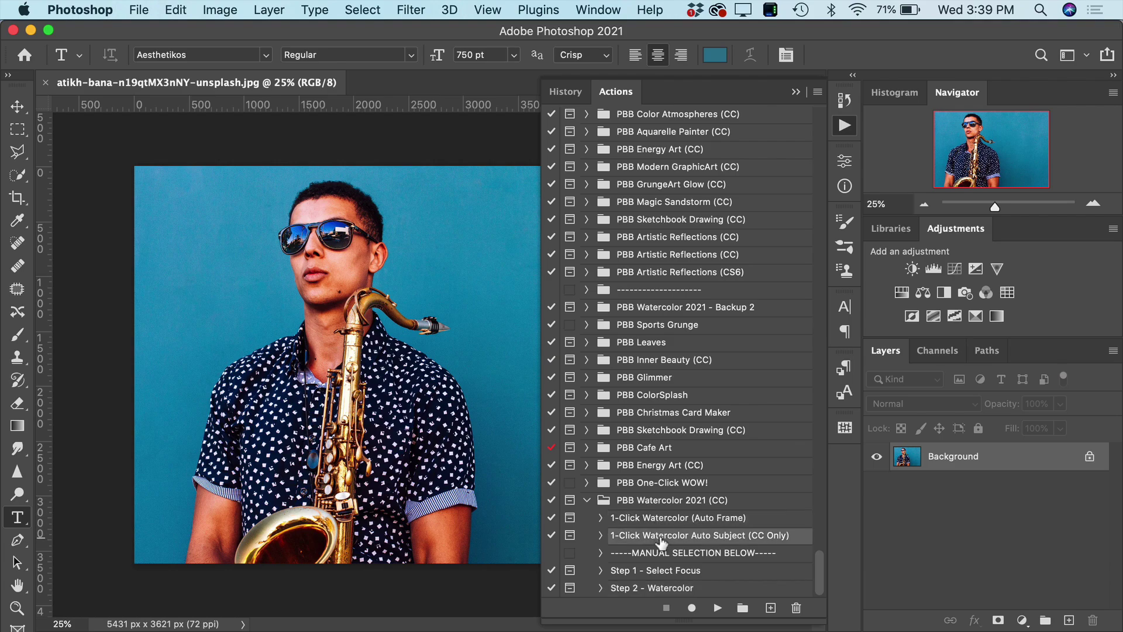
pyautogui.click(717, 608)
pyautogui.click(684, 572)
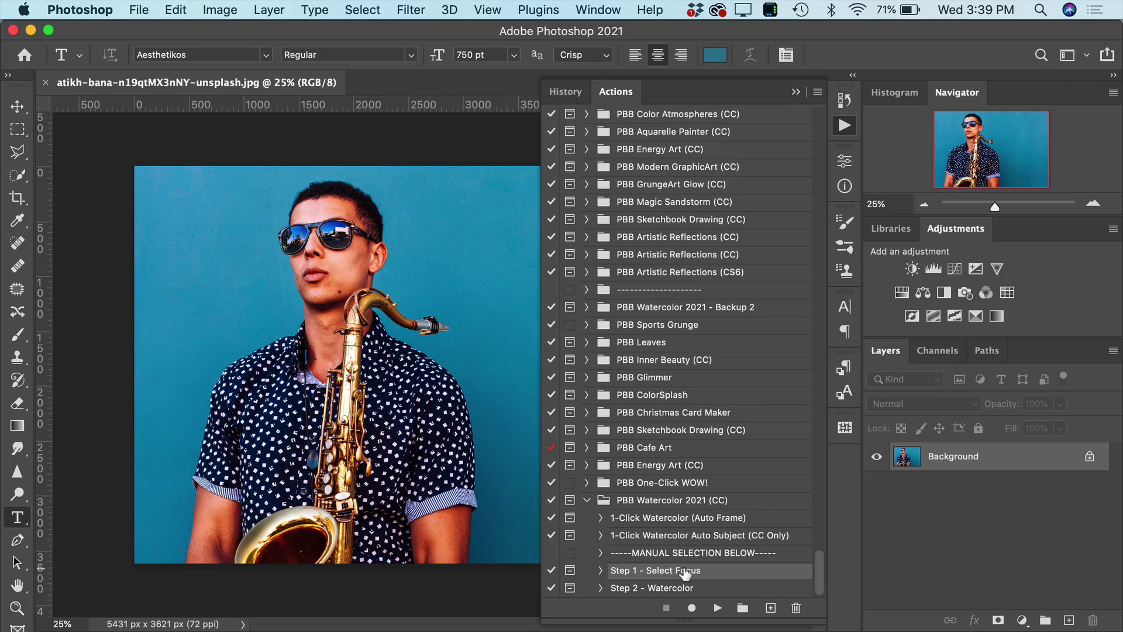
pyautogui.click(718, 608)
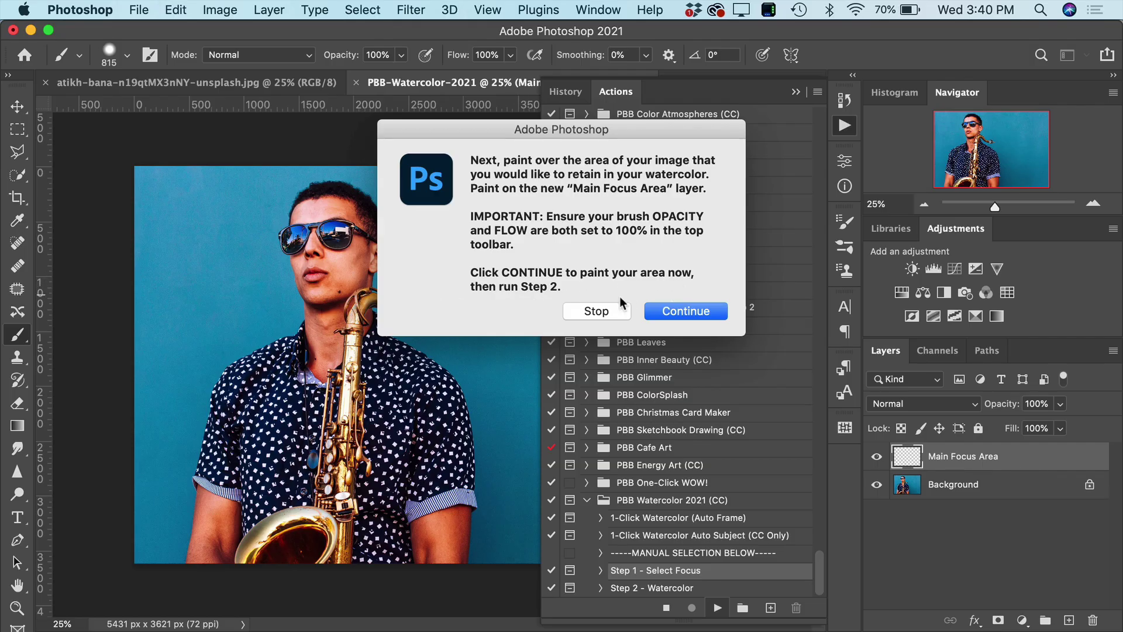
# - Paint orange over the saxophonist on the Main Focus Area layer, then select 'Step 2 - Watercolor'
pyautogui.click(698, 310)
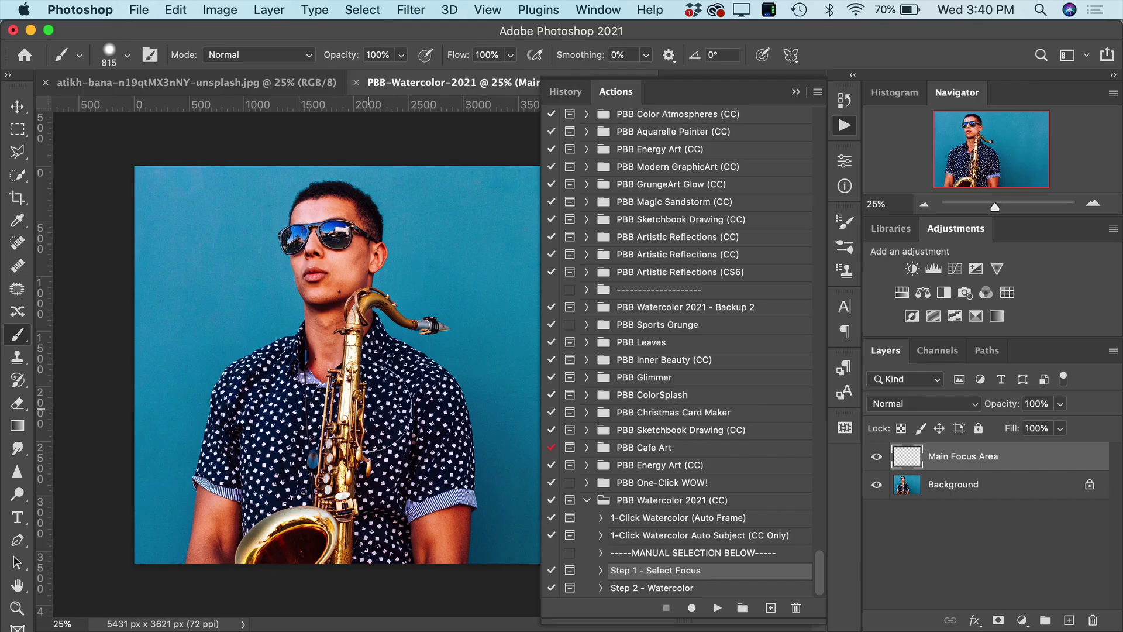
pyautogui.moveTo(332, 230)
pyautogui.mouseDown()
pyautogui.moveTo(329, 377)
pyautogui.moveTo(284, 408)
pyautogui.moveTo(320, 369)
pyautogui.moveTo(281, 393)
pyautogui.moveTo(268, 452)
pyautogui.moveTo(254, 411)
pyautogui.moveTo(244, 529)
pyautogui.moveTo(313, 438)
pyautogui.moveTo(320, 530)
pyautogui.moveTo(367, 506)
pyautogui.moveTo(382, 438)
pyautogui.moveTo(414, 522)
pyautogui.moveTo(384, 519)
pyautogui.moveTo(389, 530)
pyautogui.moveTo(427, 512)
pyautogui.moveTo(420, 442)
pyautogui.moveTo(378, 375)
pyautogui.moveTo(393, 348)
pyautogui.moveTo(418, 434)
pyautogui.moveTo(425, 561)
pyautogui.mouseUp()
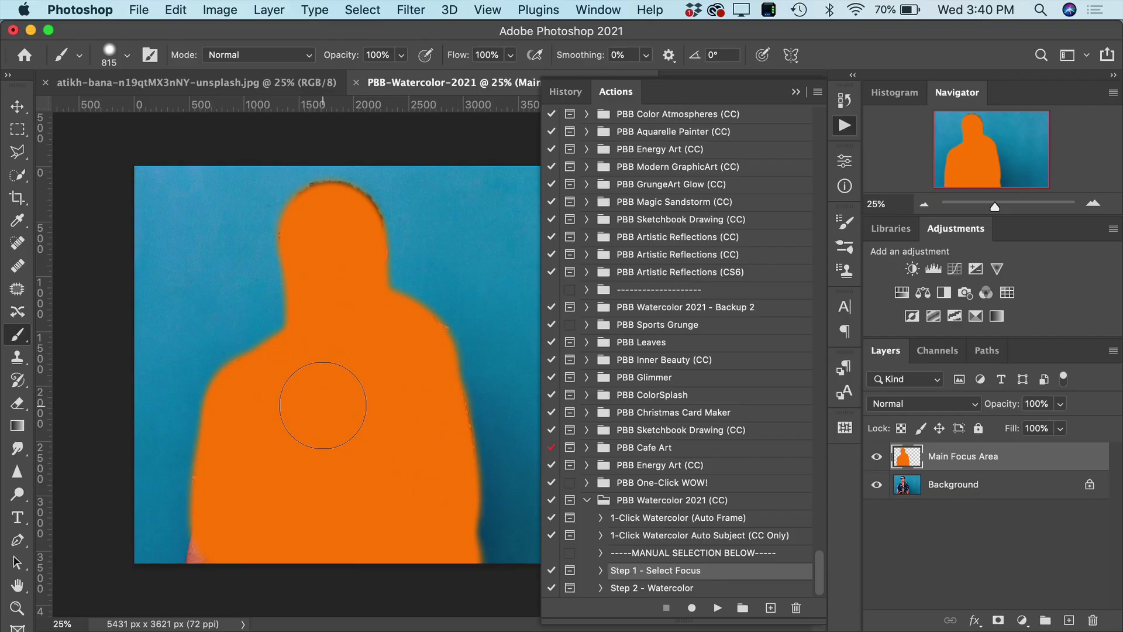
pyautogui.click(682, 589)
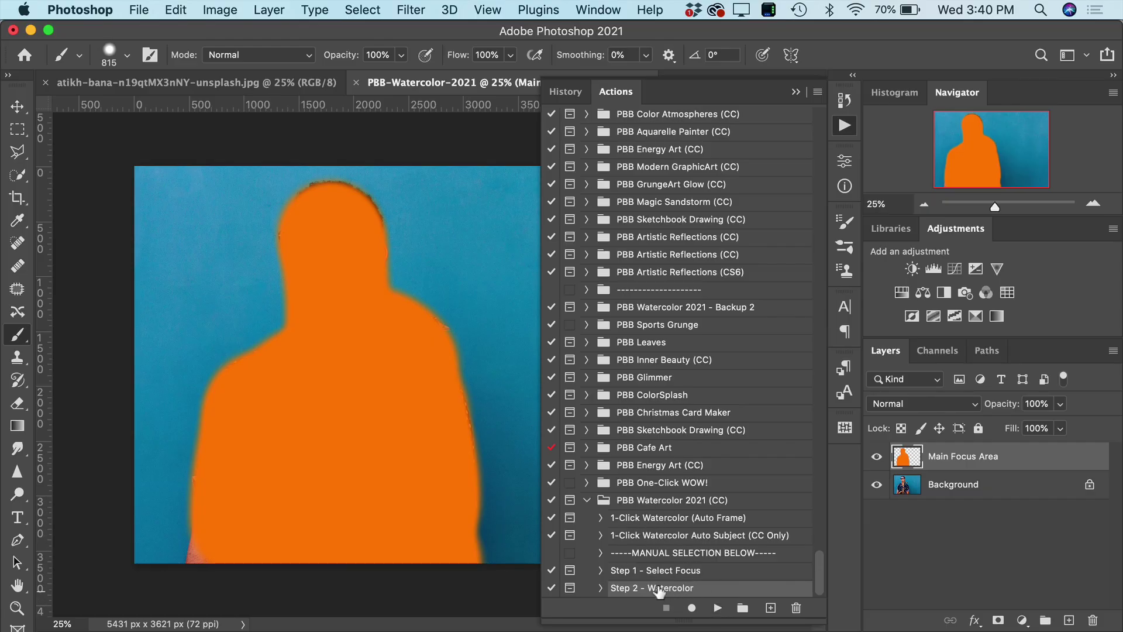
# - Play 'Step 2 - Watercolor' and let it render until the 'Beautiful!' message appears
pyautogui.click(717, 609)
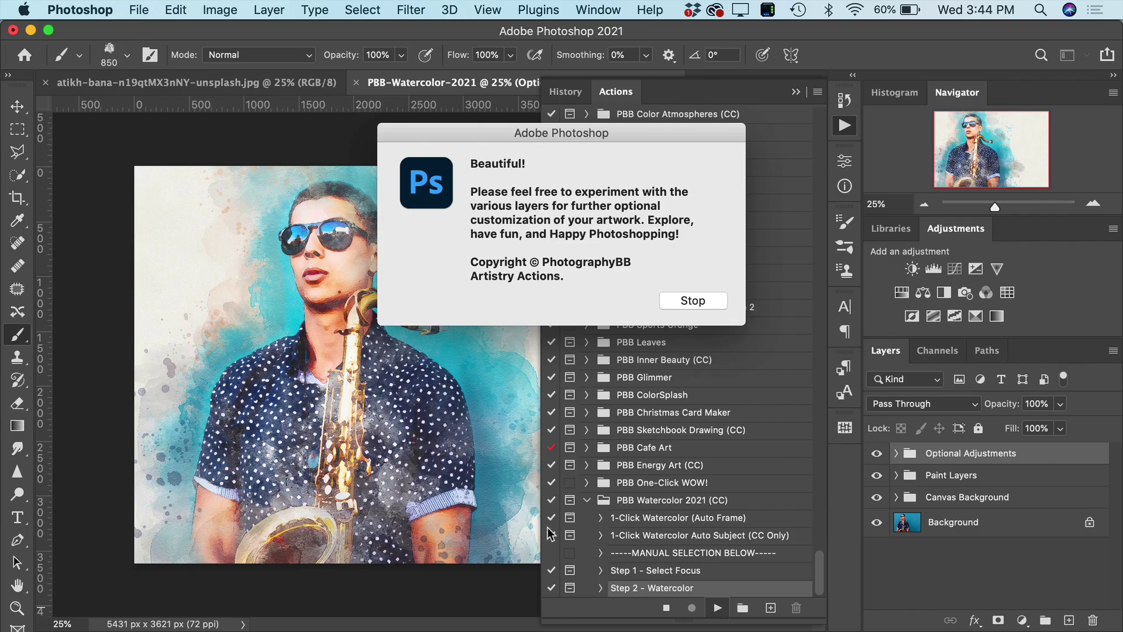
# - Stop at the 'Beautiful!' message, collapse the Actions panel, and inspect the painting
pyautogui.click(676, 300)
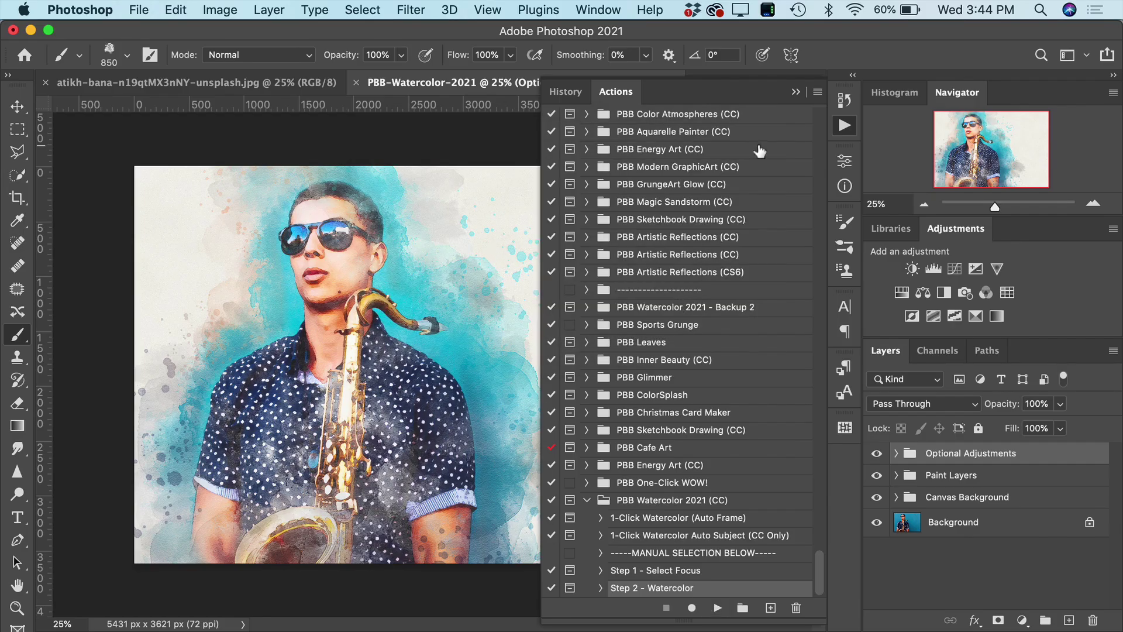
pyautogui.click(796, 93)
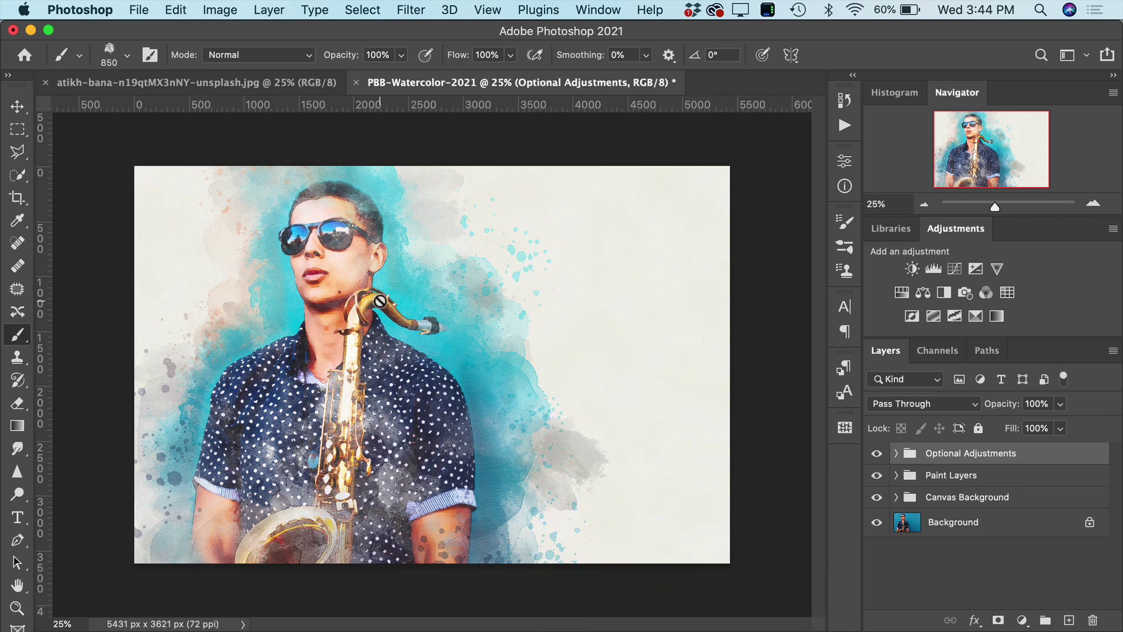
pyautogui.scroll(1, 337, 289)
pyautogui.scroll(6, 336, 289)
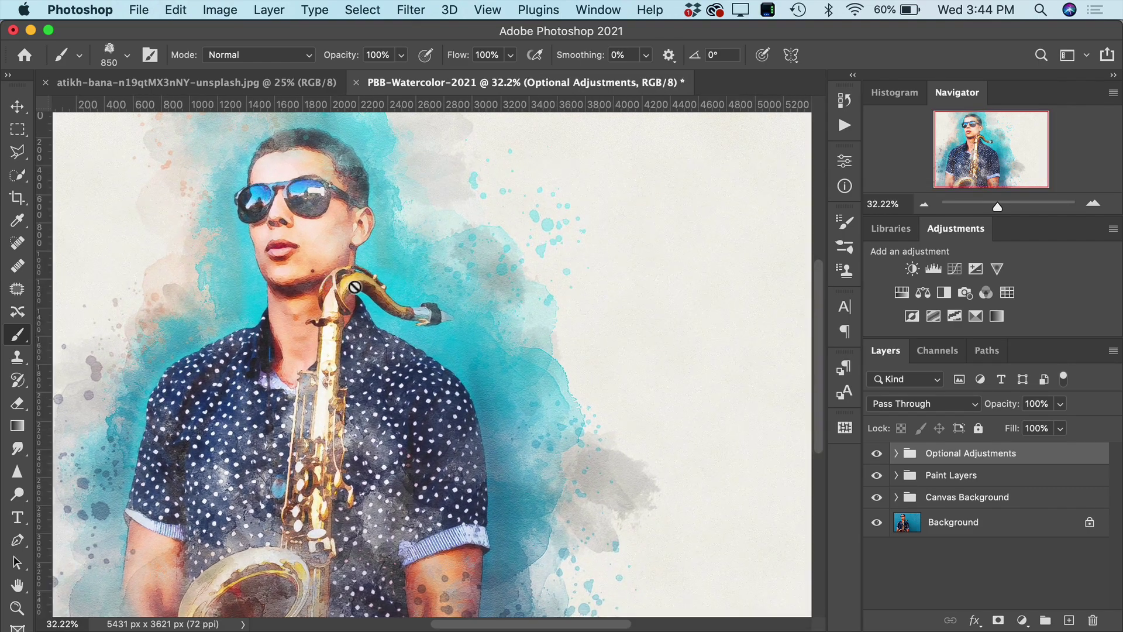
pyautogui.scroll(3, 354, 287)
pyautogui.hscroll(-5, 354, 286)
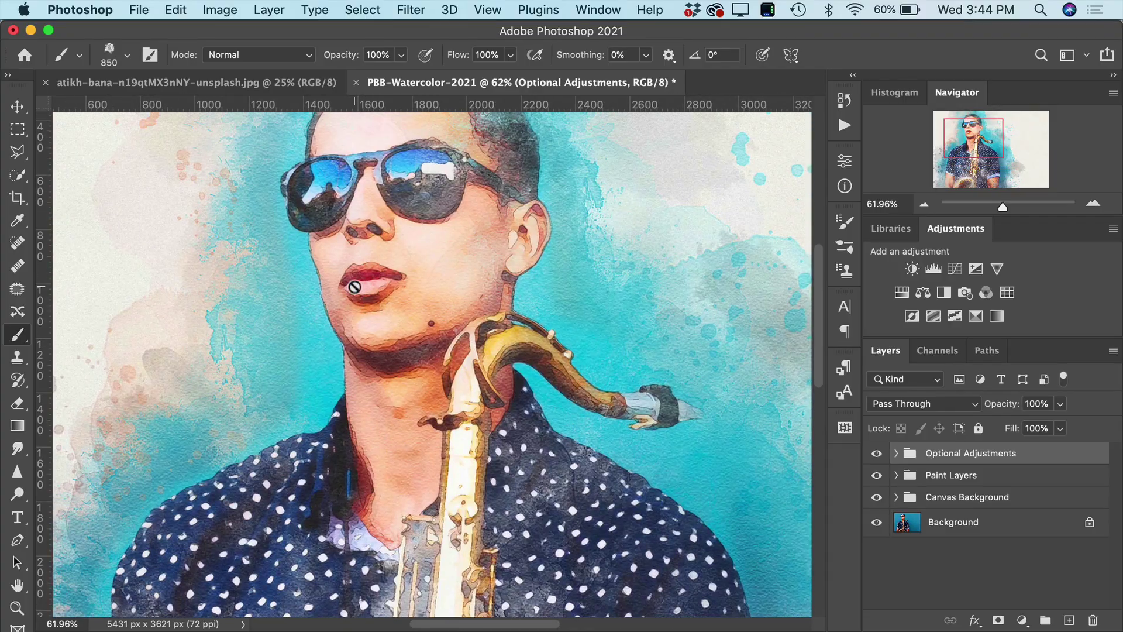
pyautogui.scroll(-5, 354, 287)
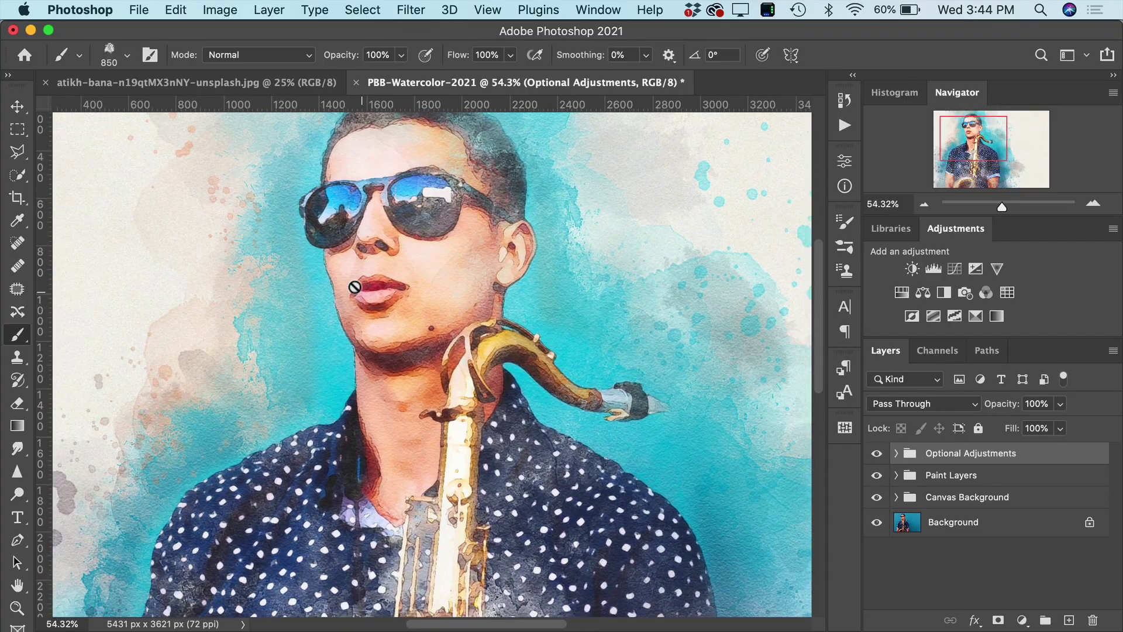
pyautogui.scroll(-2, 355, 286)
pyautogui.hscroll(1, 355, 286)
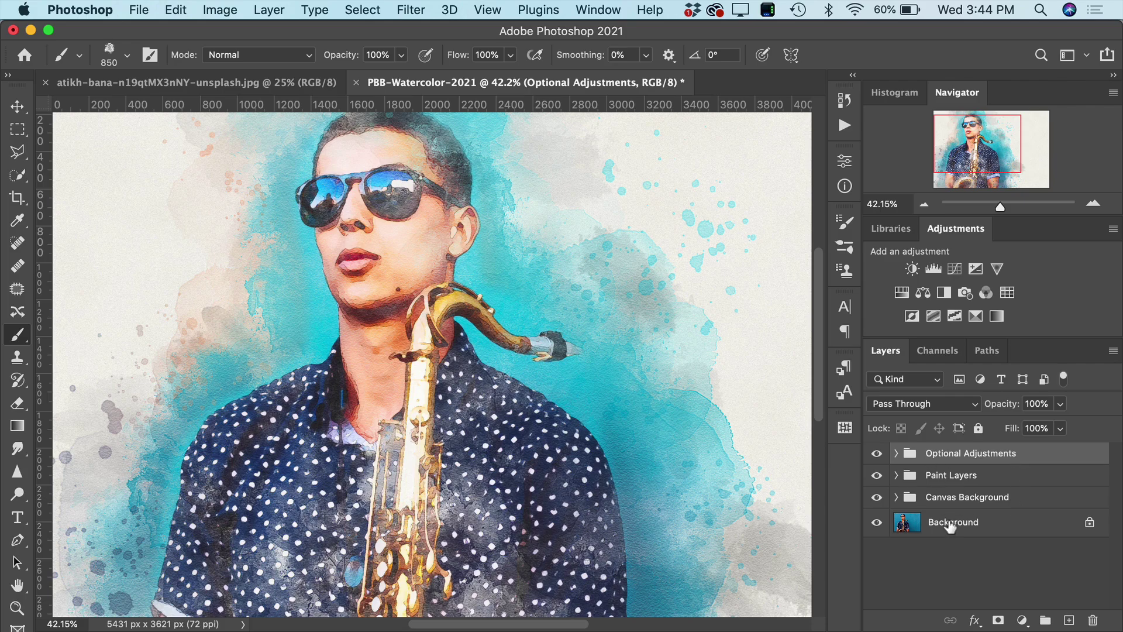
# - Expand the Paint Layers, Watercolor Paint and Optional Adjustments groups in the Layers panel
pyautogui.click(896, 475)
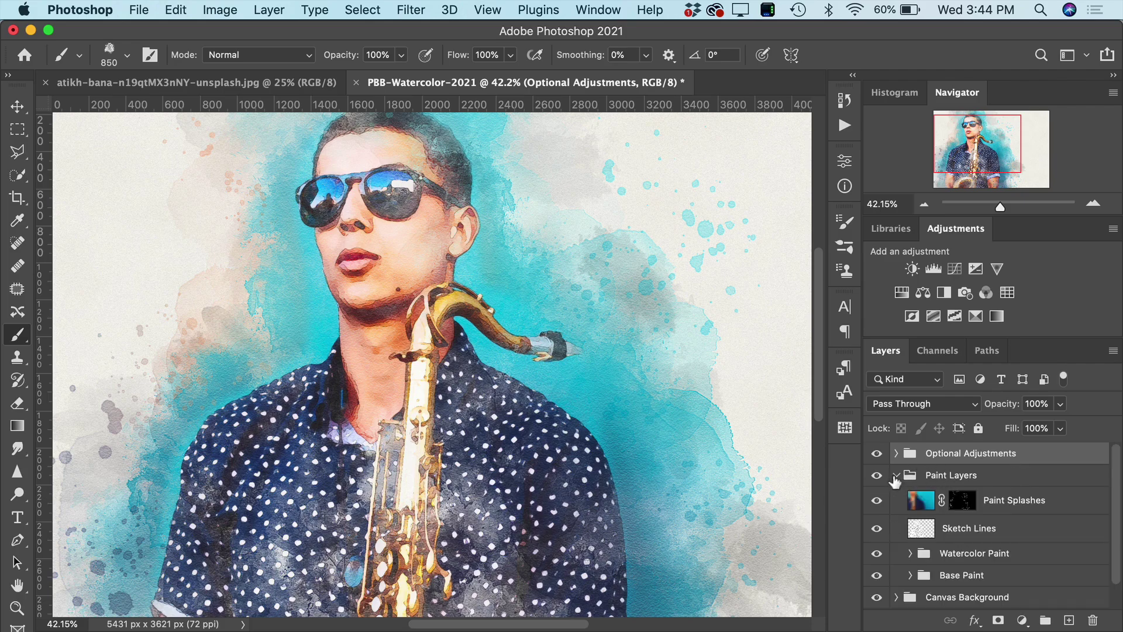
pyautogui.click(910, 553)
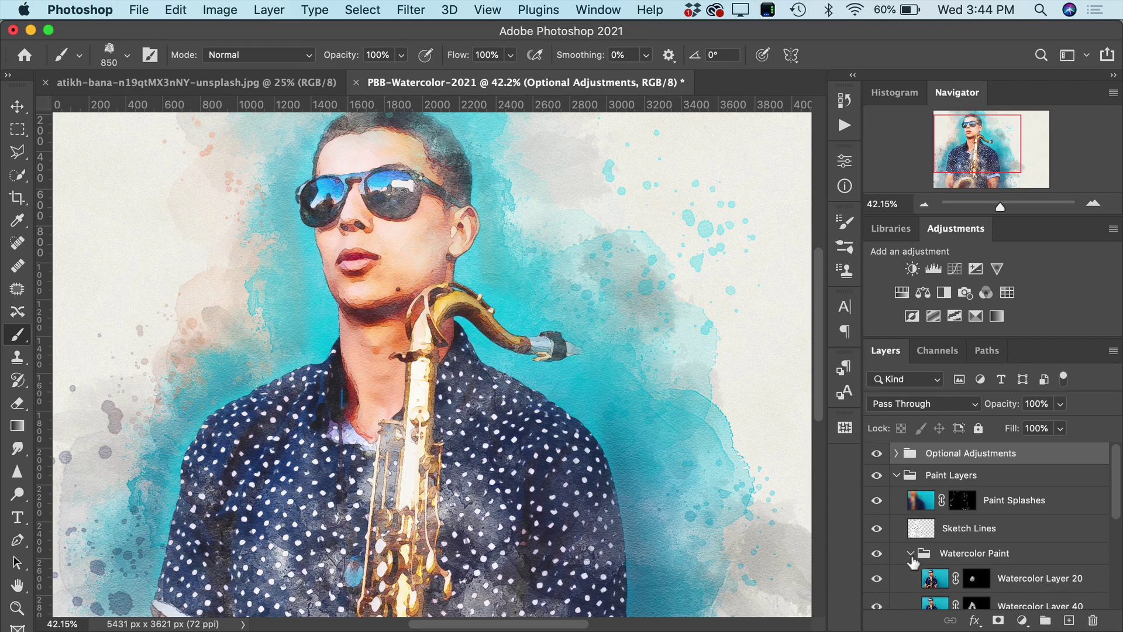
pyautogui.click(896, 454)
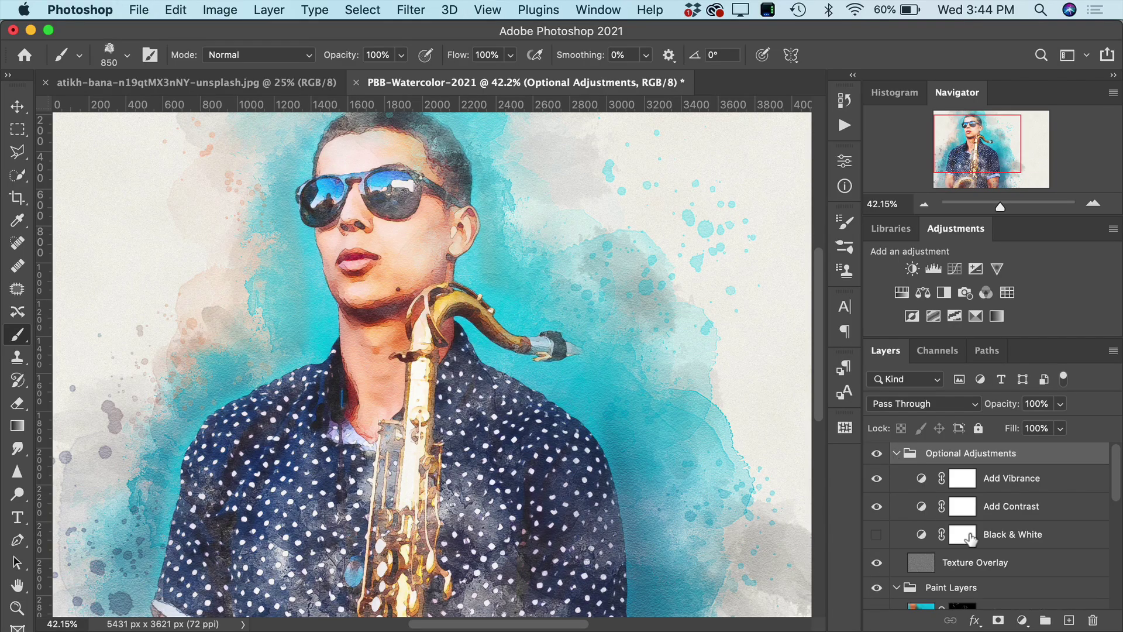
pyautogui.moveTo(969, 536); pyautogui.dragTo(970, 538)
pyautogui.click(895, 454)
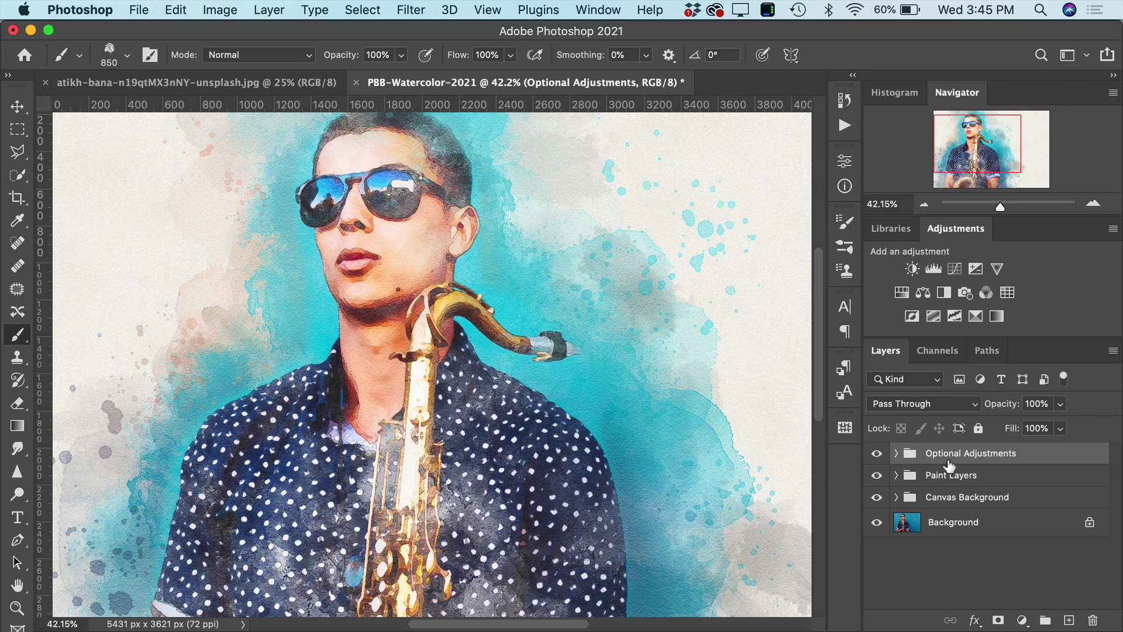
pyautogui.click(895, 453)
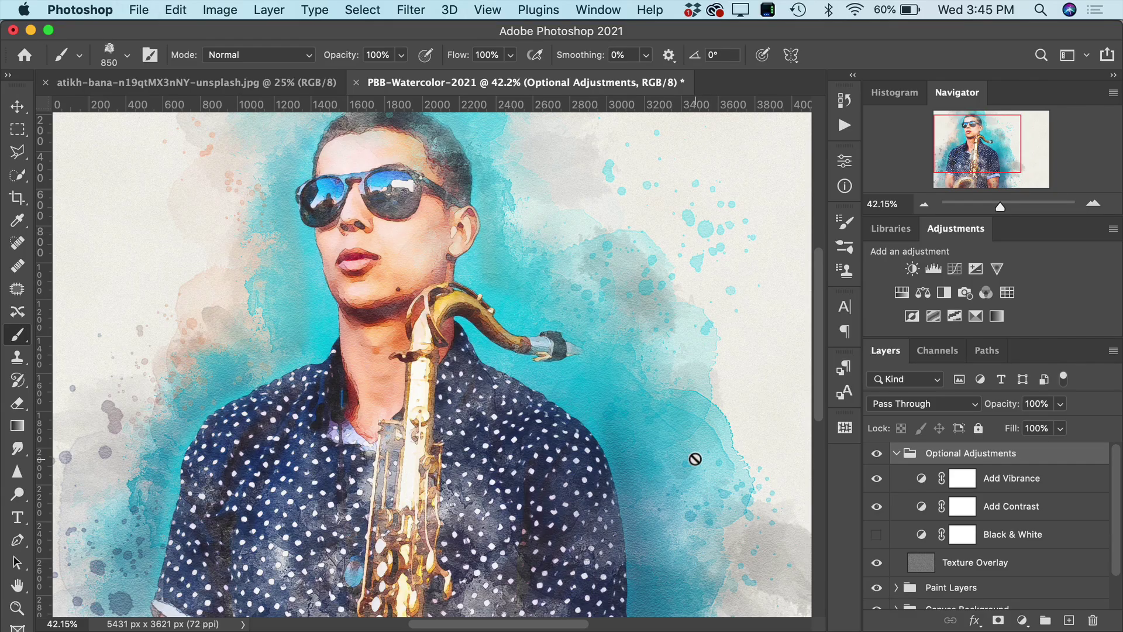
# - Set Add Vibrance to vibrance -14 and saturation -30, then close its properties
pyautogui.doubleClick(921, 482)
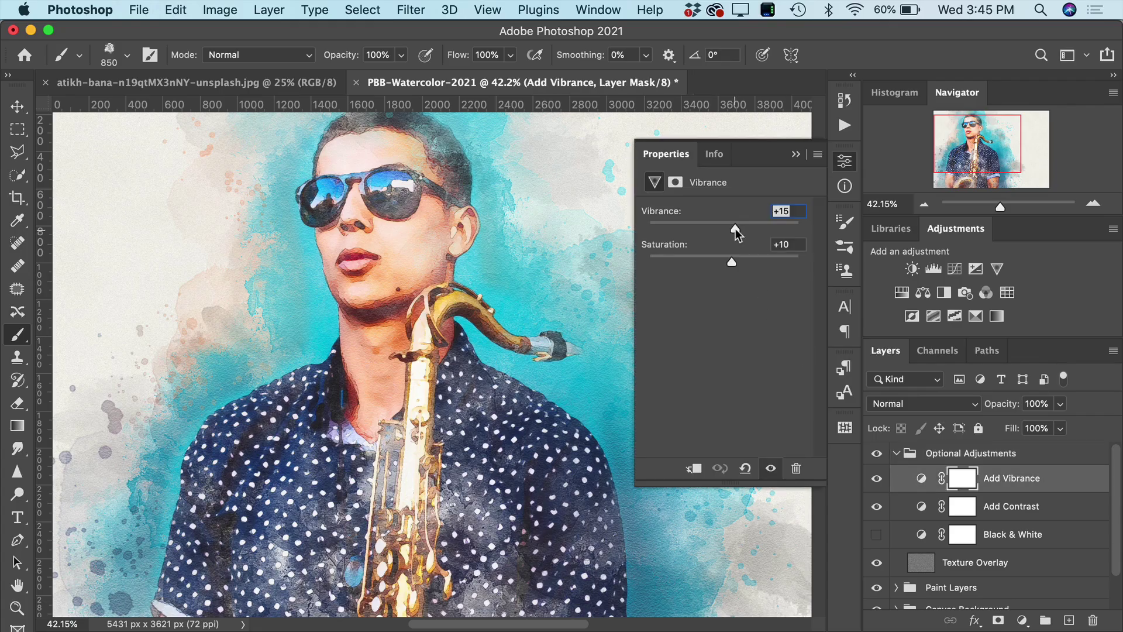
pyautogui.moveTo(735, 229)
pyautogui.mouseDown()
pyautogui.moveTo(701, 230)
pyautogui.moveTo(740, 230)
pyautogui.mouseUp()
pyautogui.moveTo(732, 263)
pyautogui.mouseDown()
pyautogui.moveTo(701, 262)
pyautogui.moveTo(725, 262)
pyautogui.mouseUp()
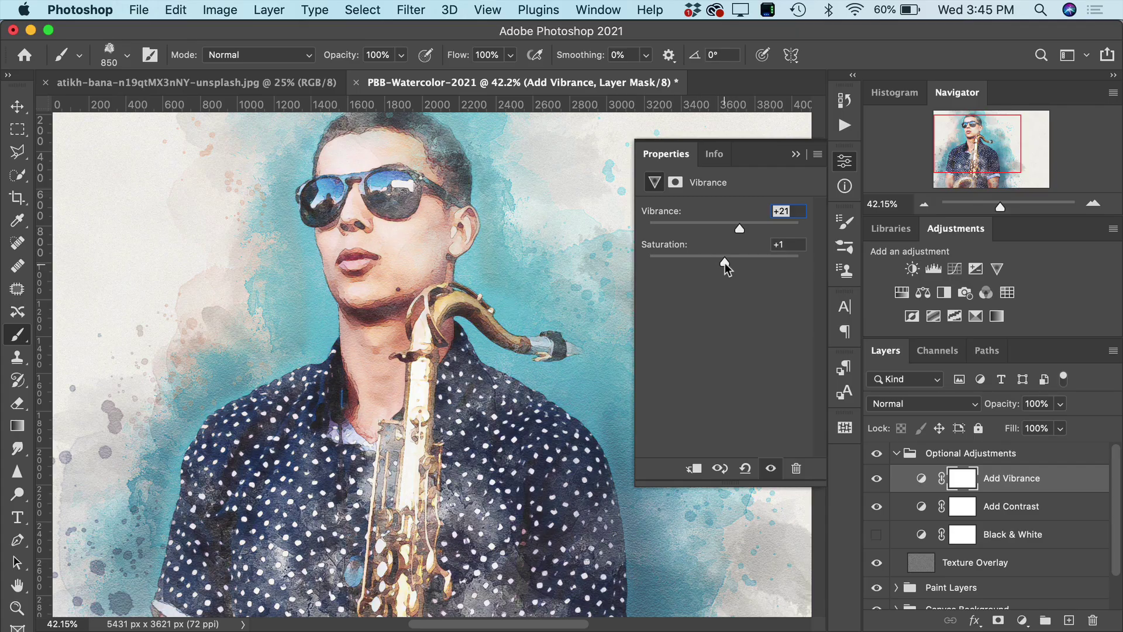
pyautogui.click(797, 155)
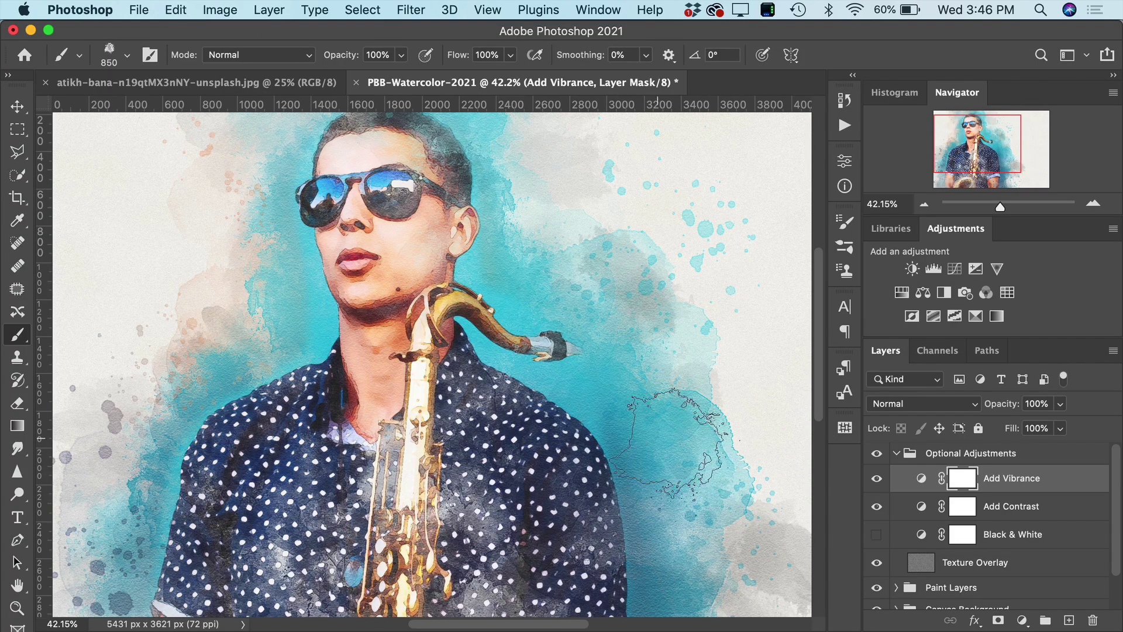
# - Bend the Add Contrast curve: shadow point to 60/31, highlight point 185 to 197
pyautogui.doubleClick(920, 507)
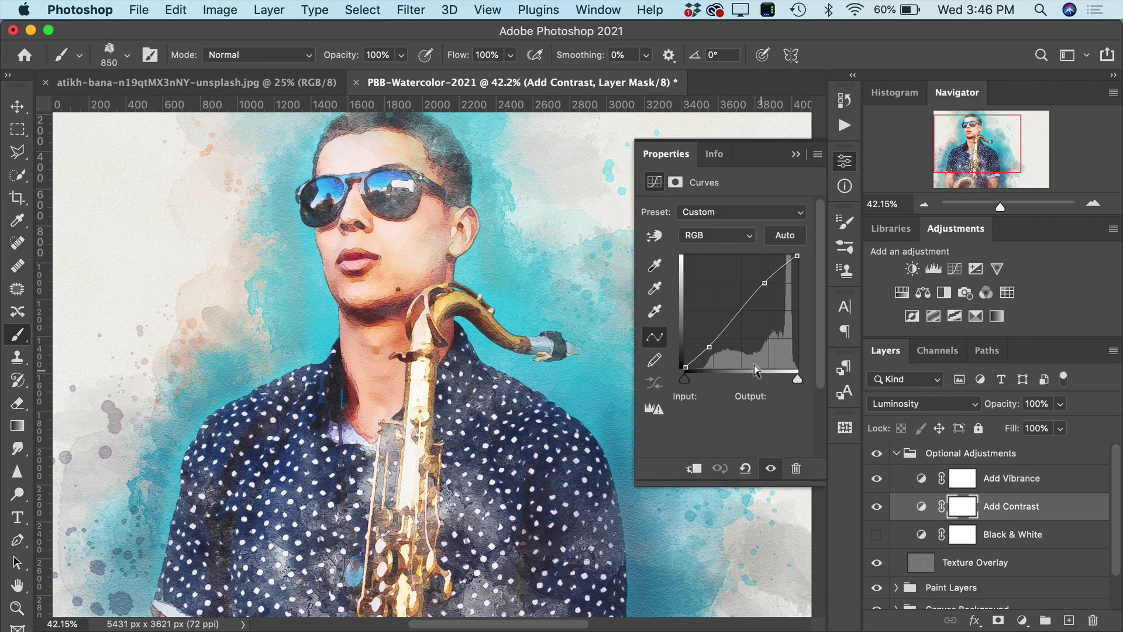
pyautogui.click(708, 347)
pyautogui.moveTo(708, 347); pyautogui.dragTo(712, 353)
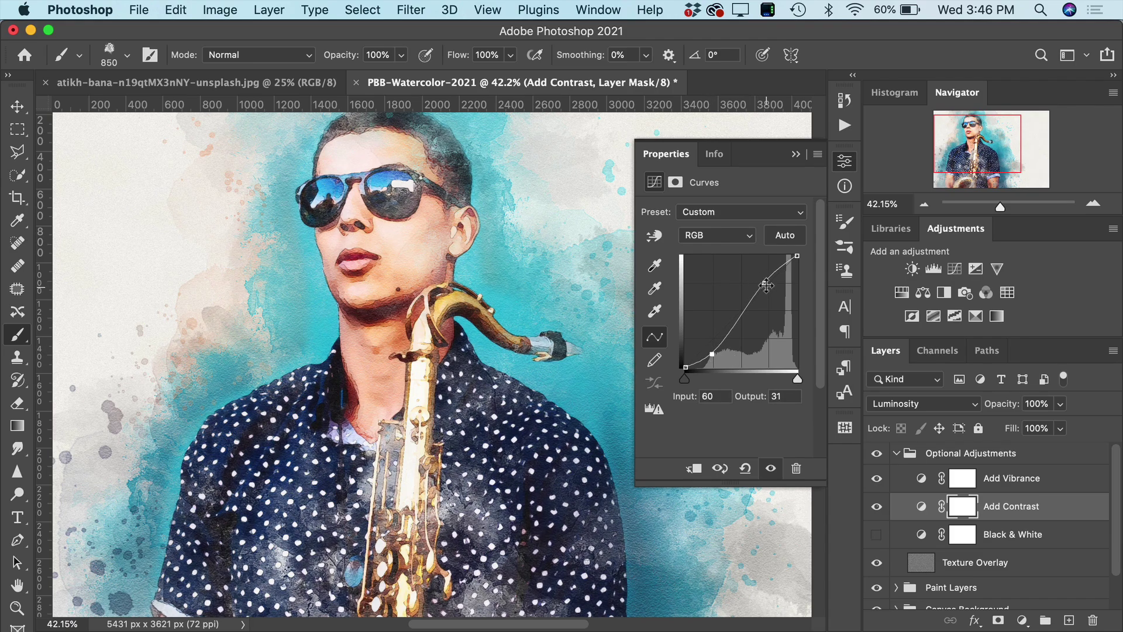
pyautogui.moveTo(766, 286)
pyautogui.mouseDown()
pyautogui.moveTo(767, 295)
pyautogui.moveTo(766, 281)
pyautogui.mouseUp()
# - Close the curve properties and lower the Add Contrast layer's opacity to 60%
pyautogui.click(794, 154)
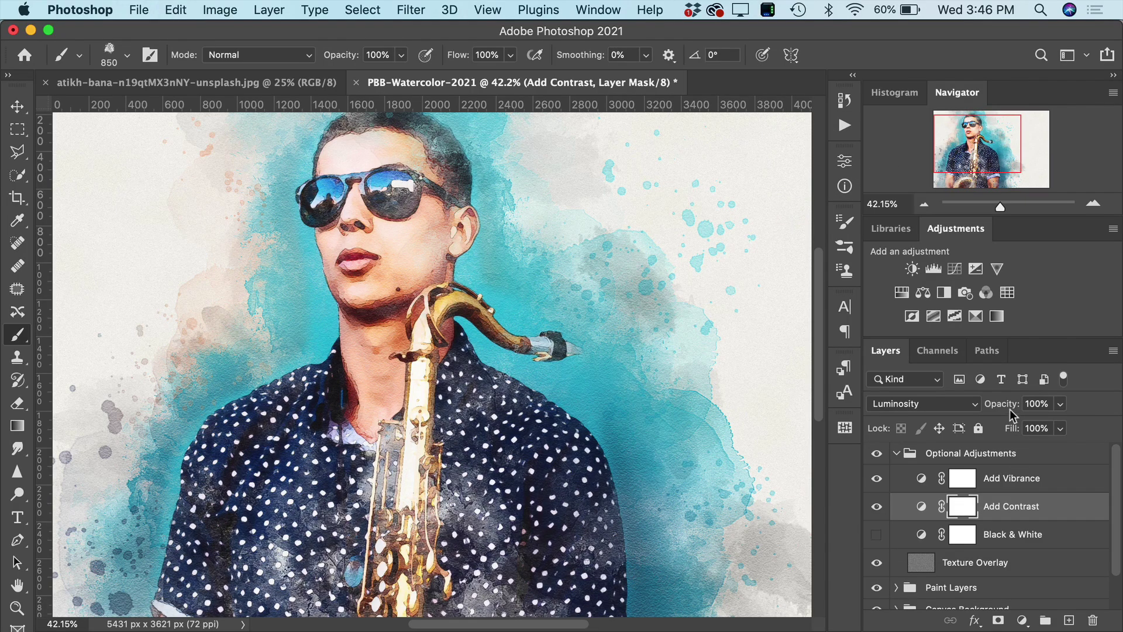
pyautogui.moveTo(1003, 408); pyautogui.dragTo(972, 411)
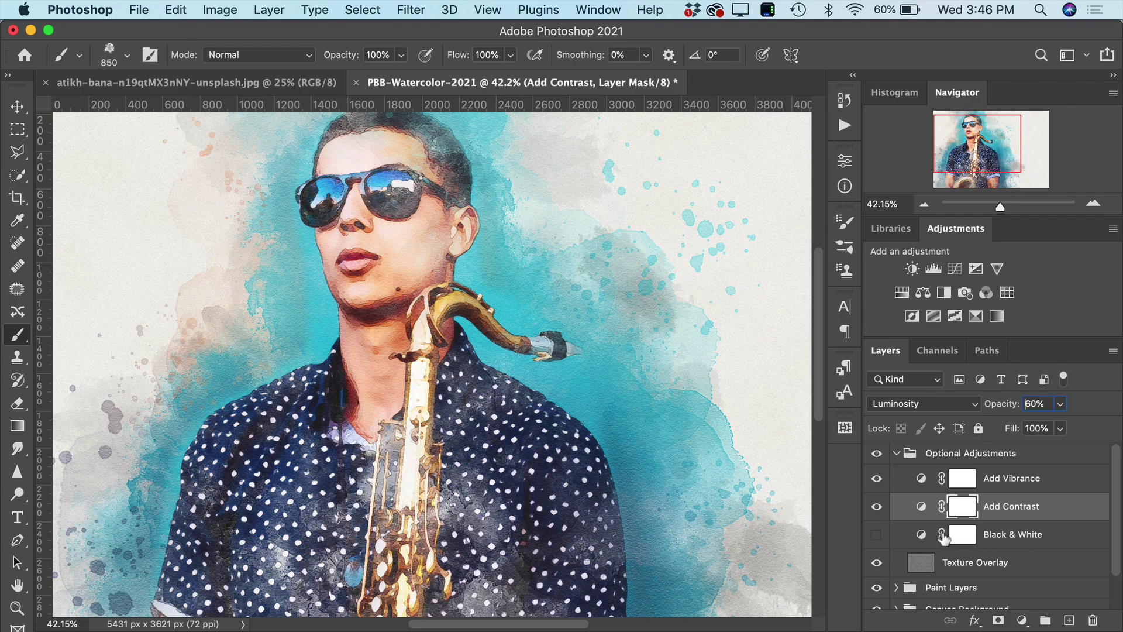
# - Preview the Black & White adjustment, then hide it to keep the painting in full colour
pyautogui.click(877, 537)
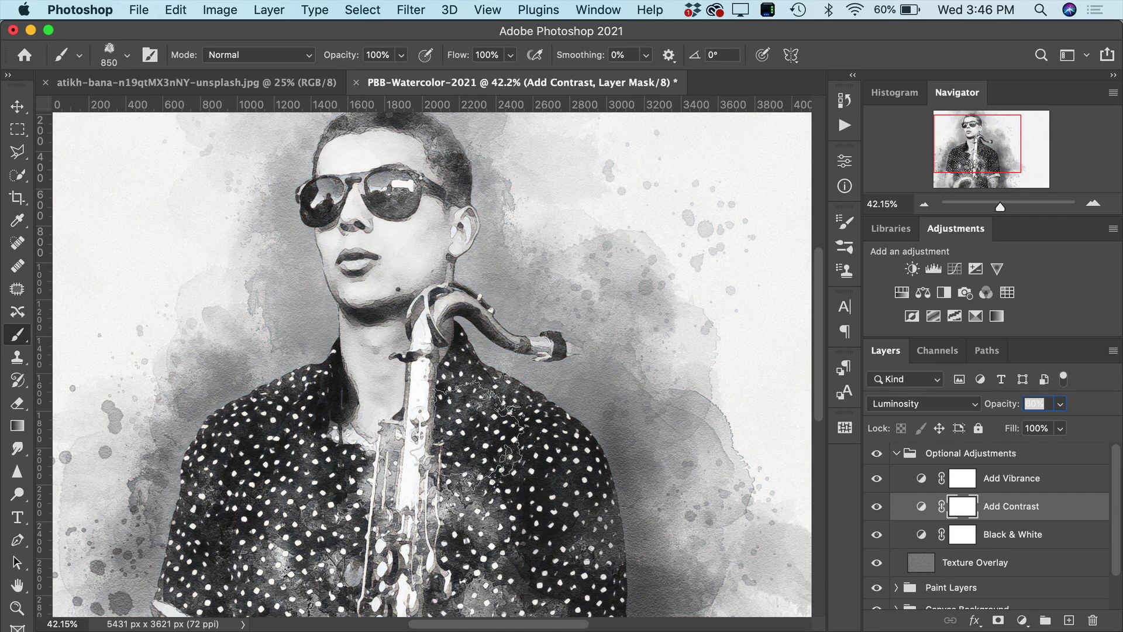
pyautogui.scroll(-5, 465, 436)
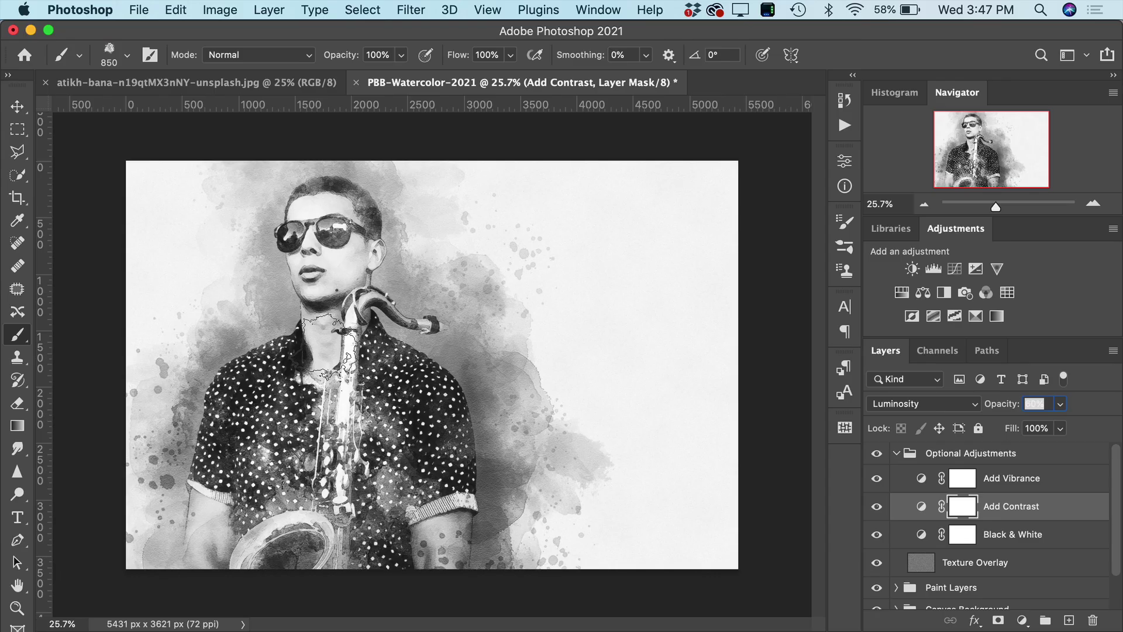
pyautogui.scroll(5, 325, 345)
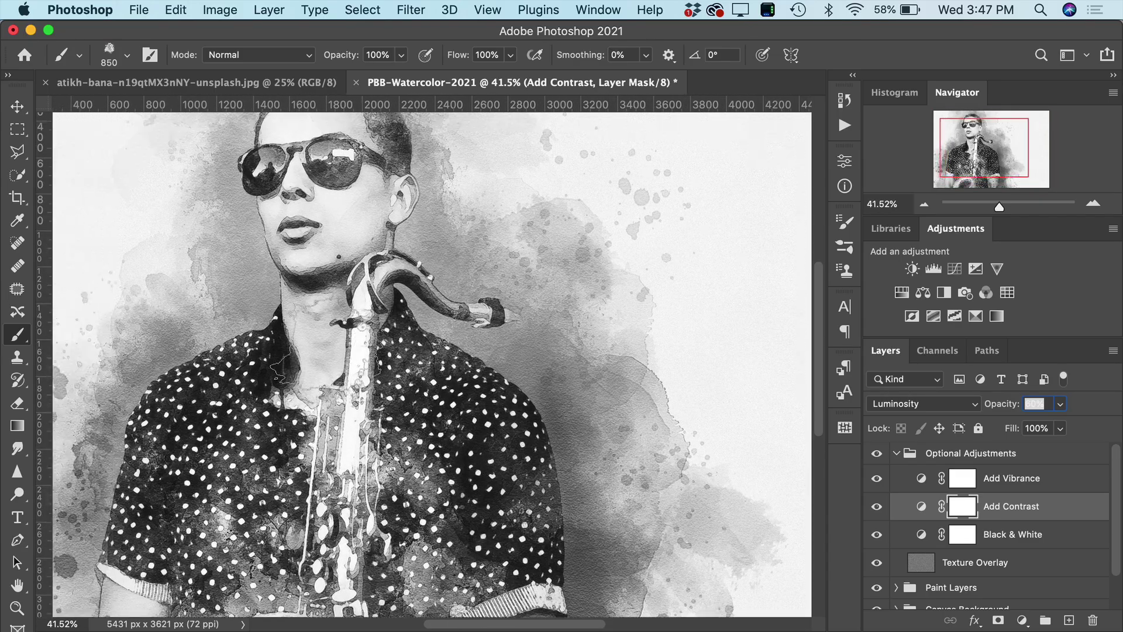
pyautogui.hscroll(-4, 351, 345)
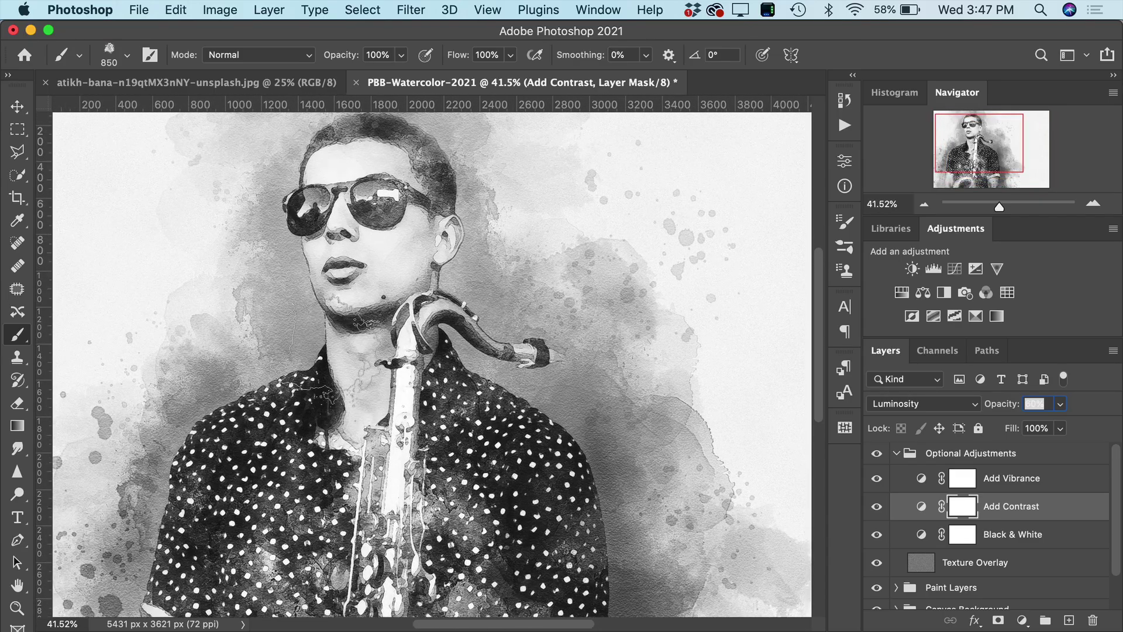
pyautogui.click(876, 535)
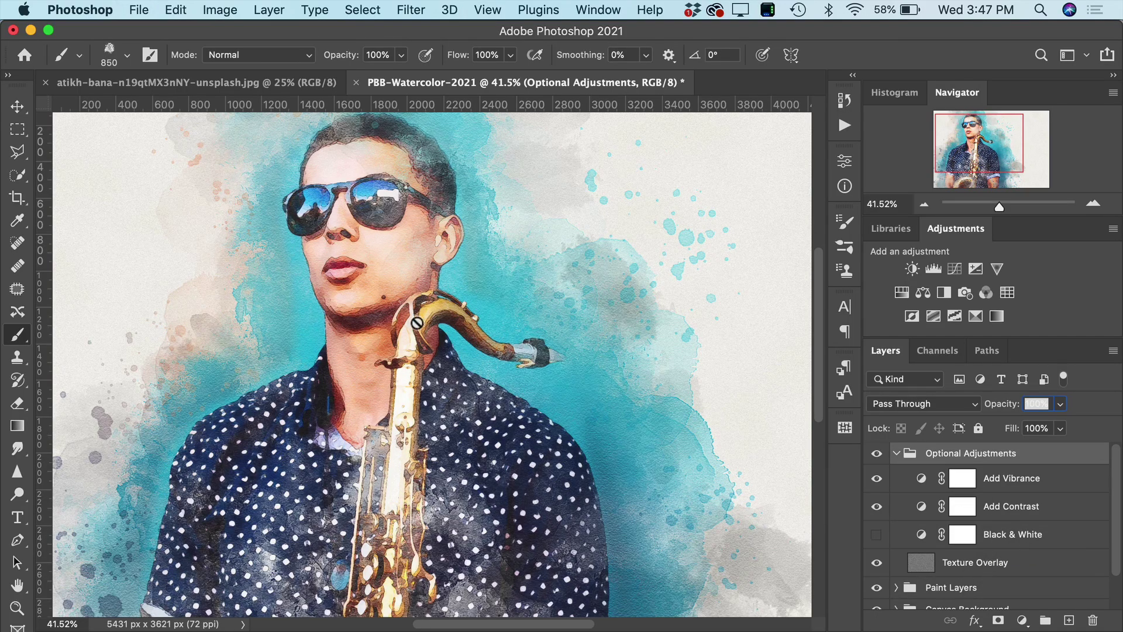
# - Hide and reshow the paper texture to compare the painting without it
pyautogui.scroll(5, 421, 316)
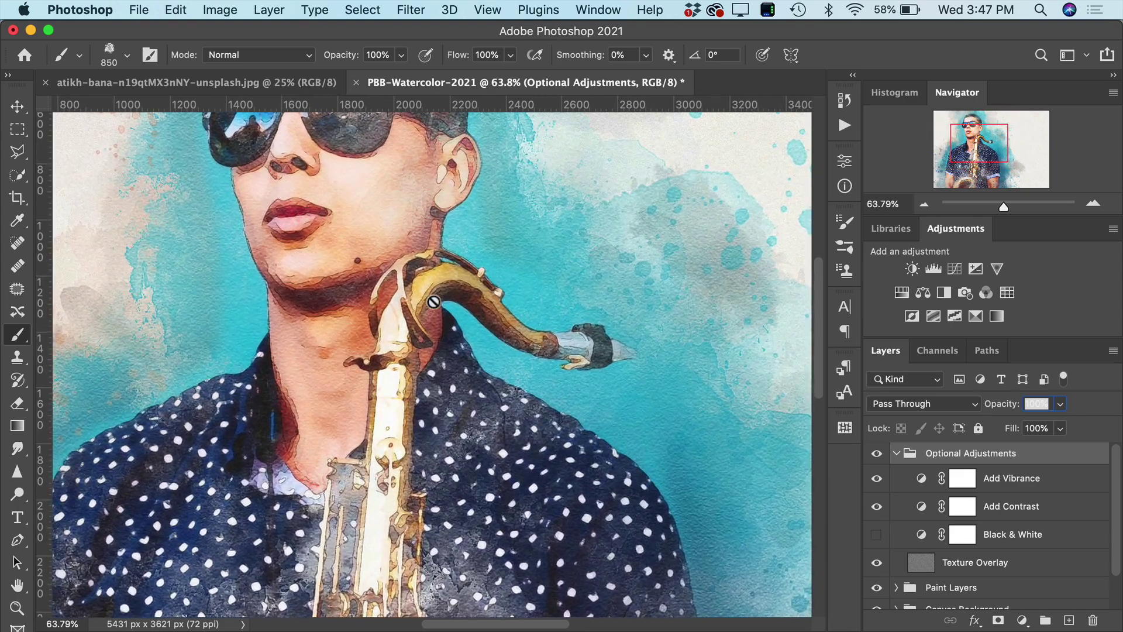
pyautogui.scroll(5, 434, 301)
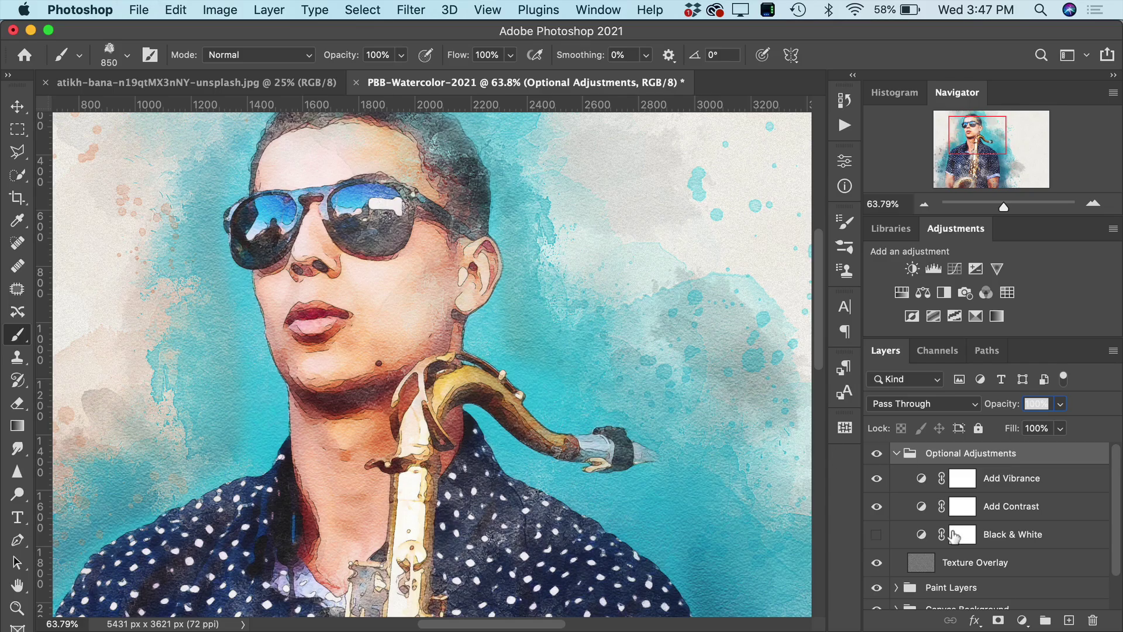
pyautogui.click(876, 564)
pyautogui.click(876, 564)
# - Select the Texture Overlay layer and scrub its opacity down to about 53%
pyautogui.click(959, 563)
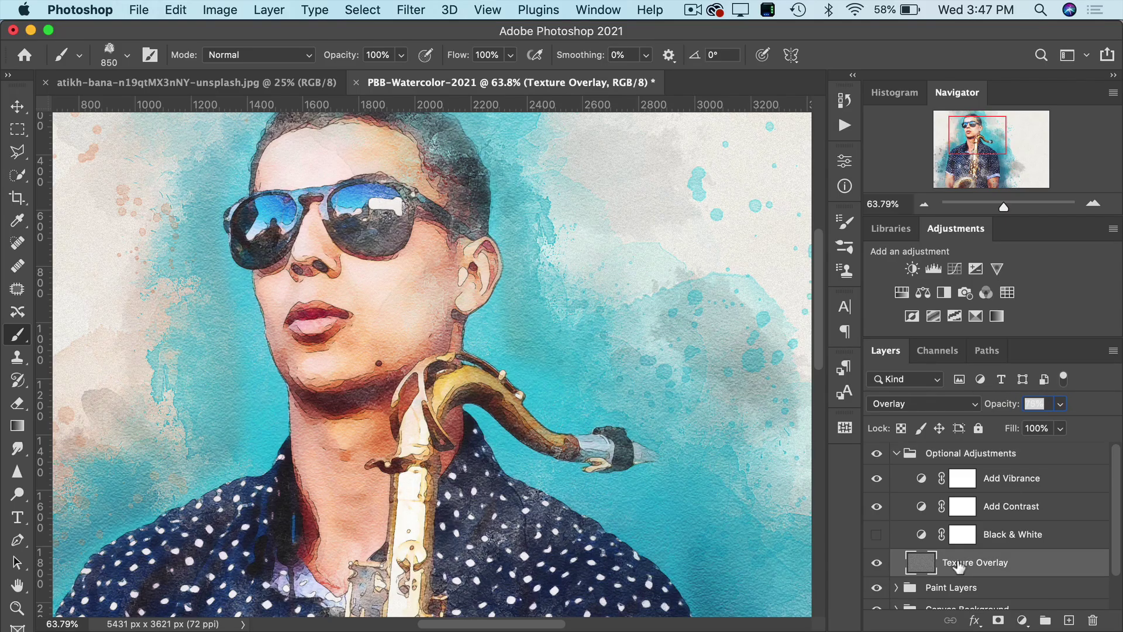
pyautogui.click(995, 410)
pyautogui.moveTo(994, 409); pyautogui.dragTo(1021, 411)
pyautogui.moveTo(1021, 411); pyautogui.dragTo(979, 411)
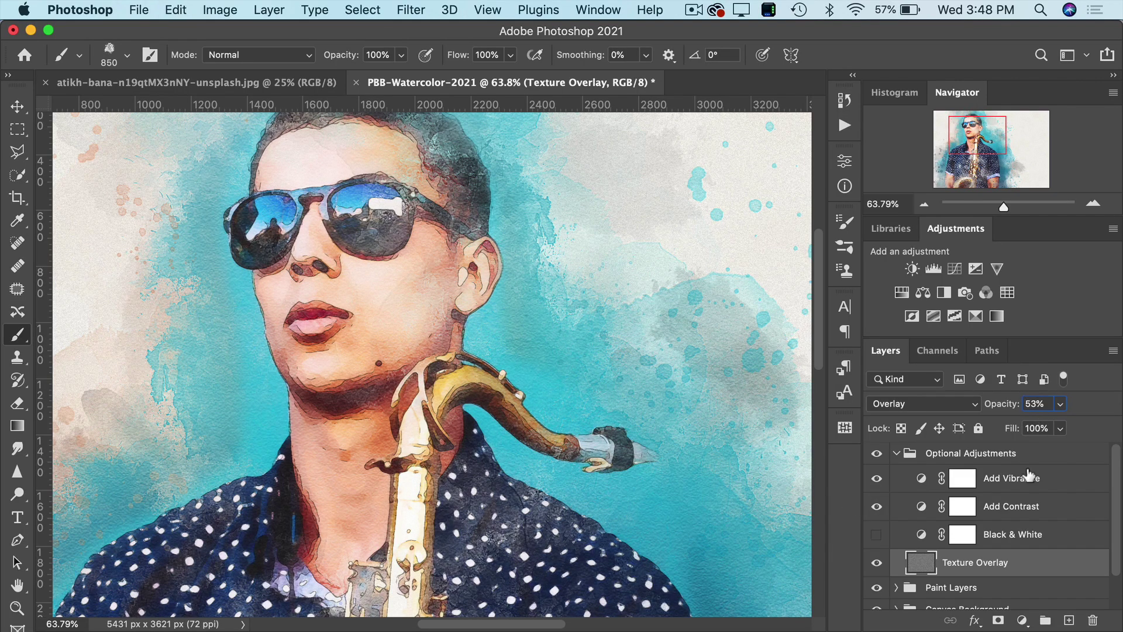
# - Collapse the Optional Adjustments group and expand the Paint Layers group
pyautogui.click(896, 454)
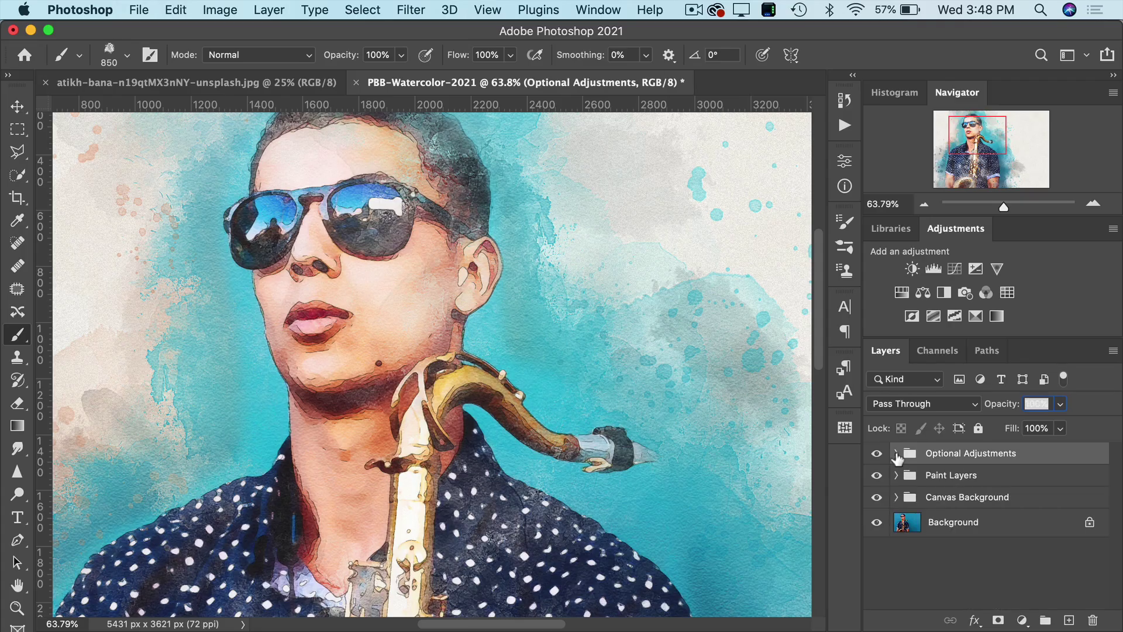
pyautogui.click(952, 483)
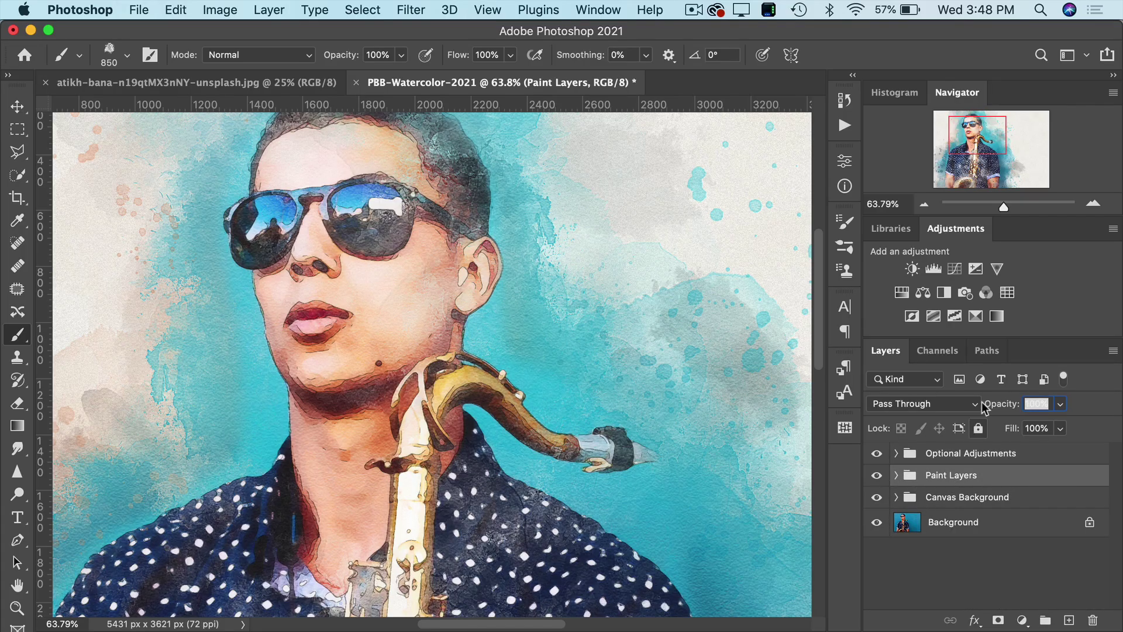
pyautogui.click(896, 477)
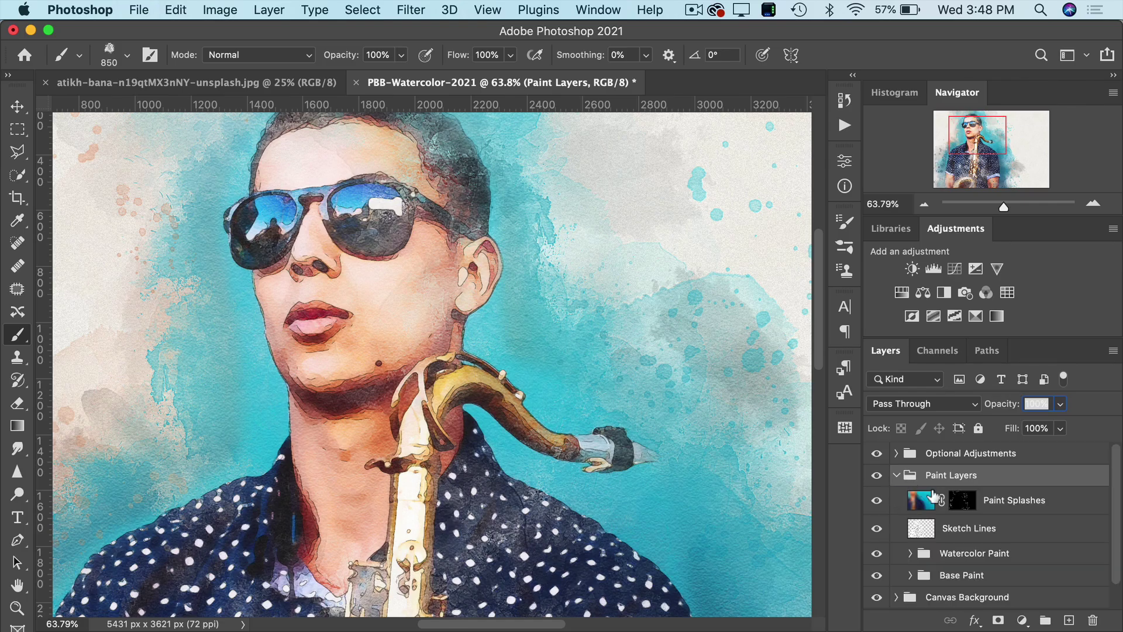
pyautogui.scroll(-2, 892, 479)
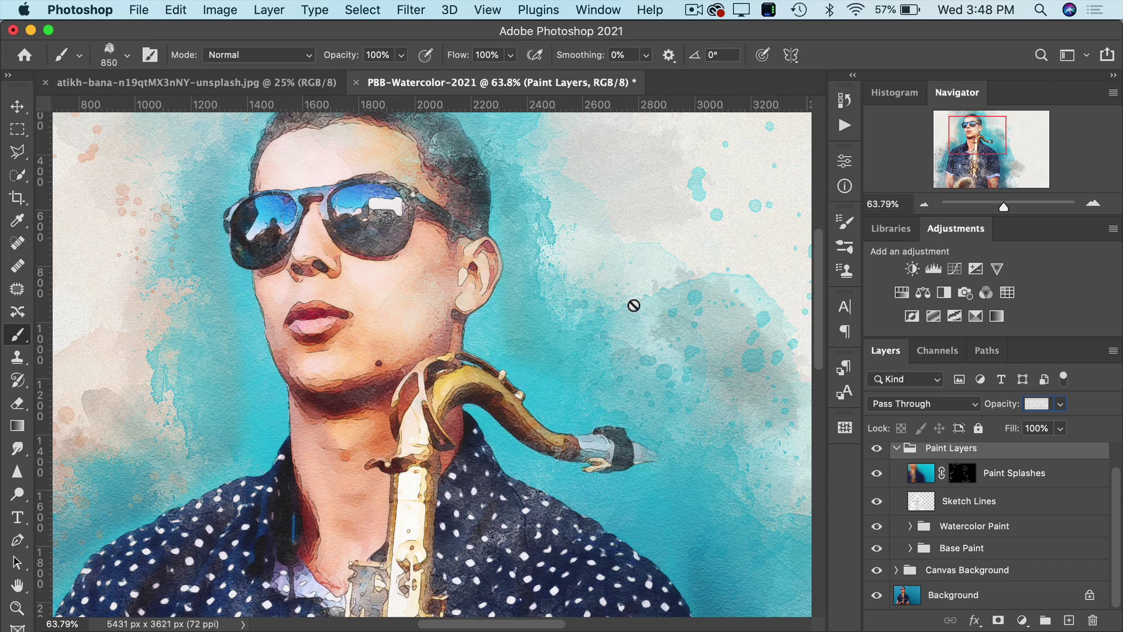
pyautogui.scroll(-1, 625, 303)
pyautogui.scroll(-3, 624, 304)
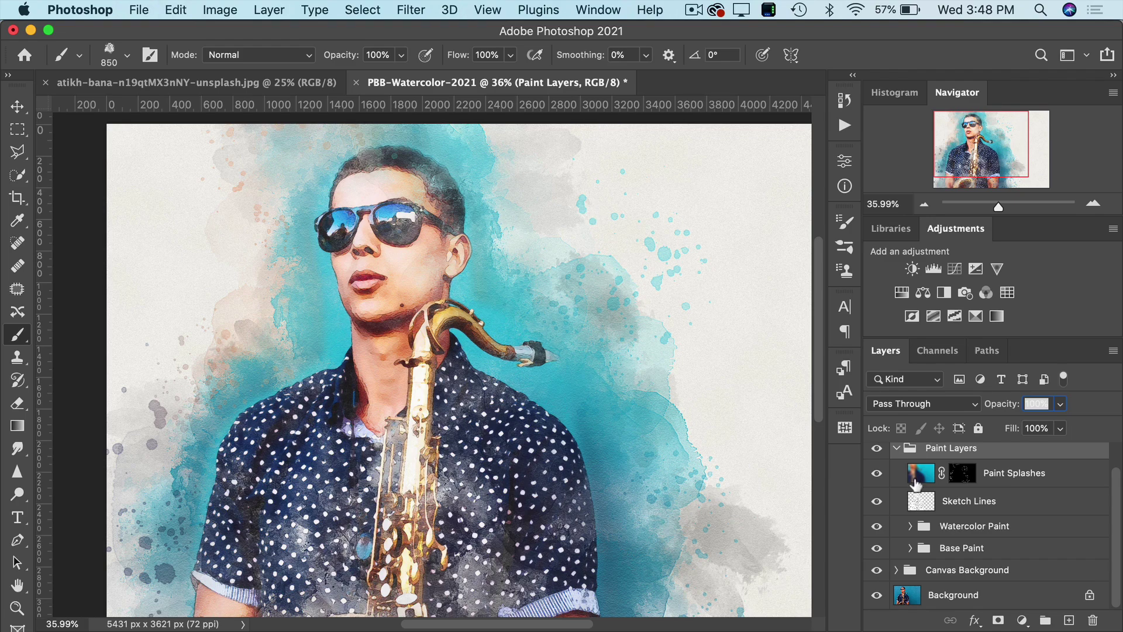
# - Select Paint Splashes and set its opacity to 35% after trying 50 and 53
pyautogui.click(1030, 473)
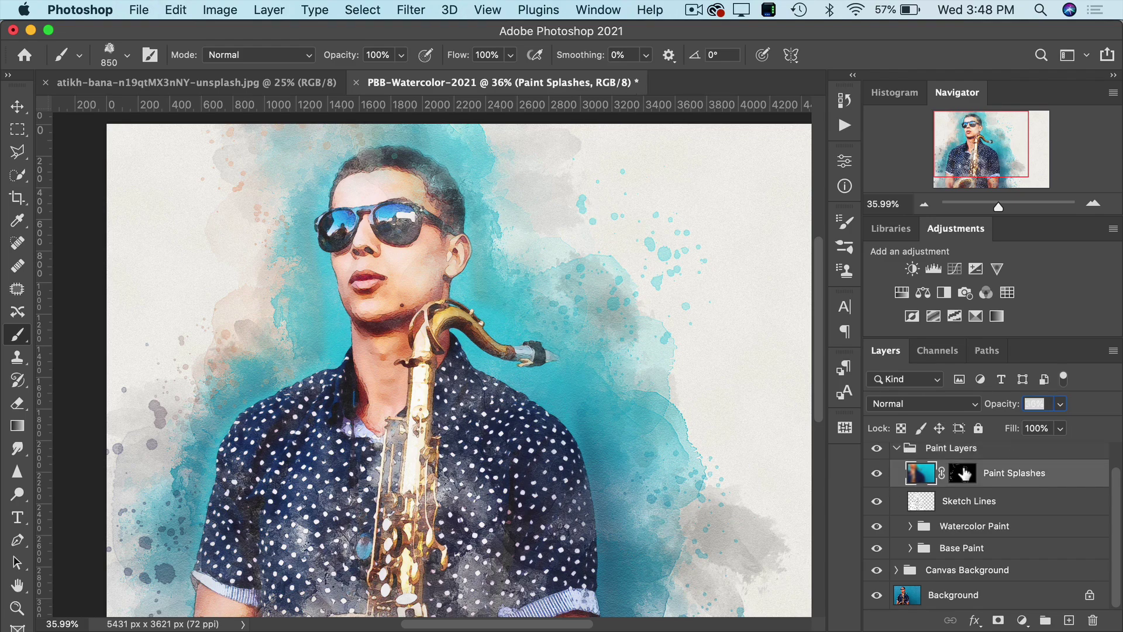
pyautogui.moveTo(1004, 409); pyautogui.dragTo(986, 411)
pyautogui.write('50')
pyautogui.press('Return')
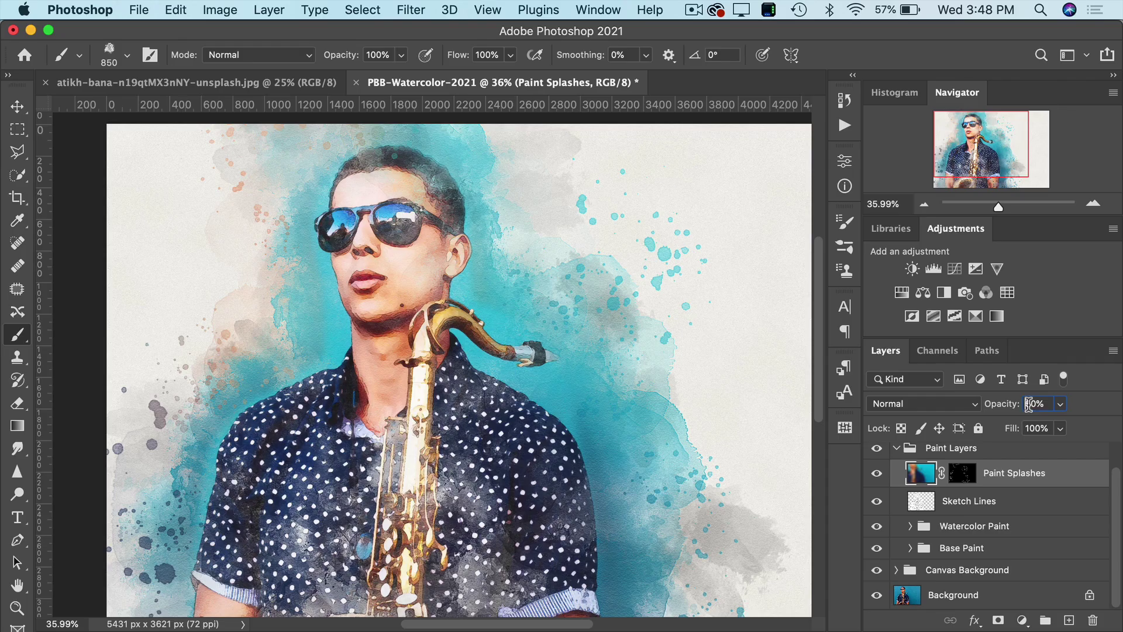
pyautogui.moveTo(1013, 409); pyautogui.dragTo(1012, 408)
pyautogui.write('53')
pyautogui.scroll(2, 415, 254)
pyautogui.scroll(2, 421, 258)
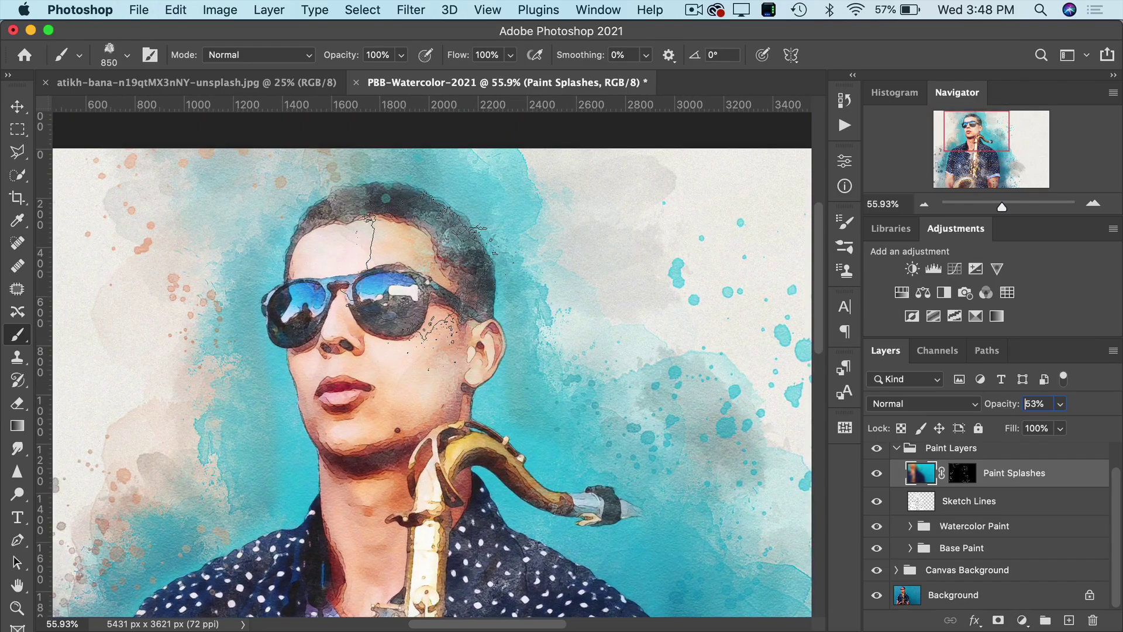
pyautogui.scroll(1, 447, 367)
pyautogui.write('35')
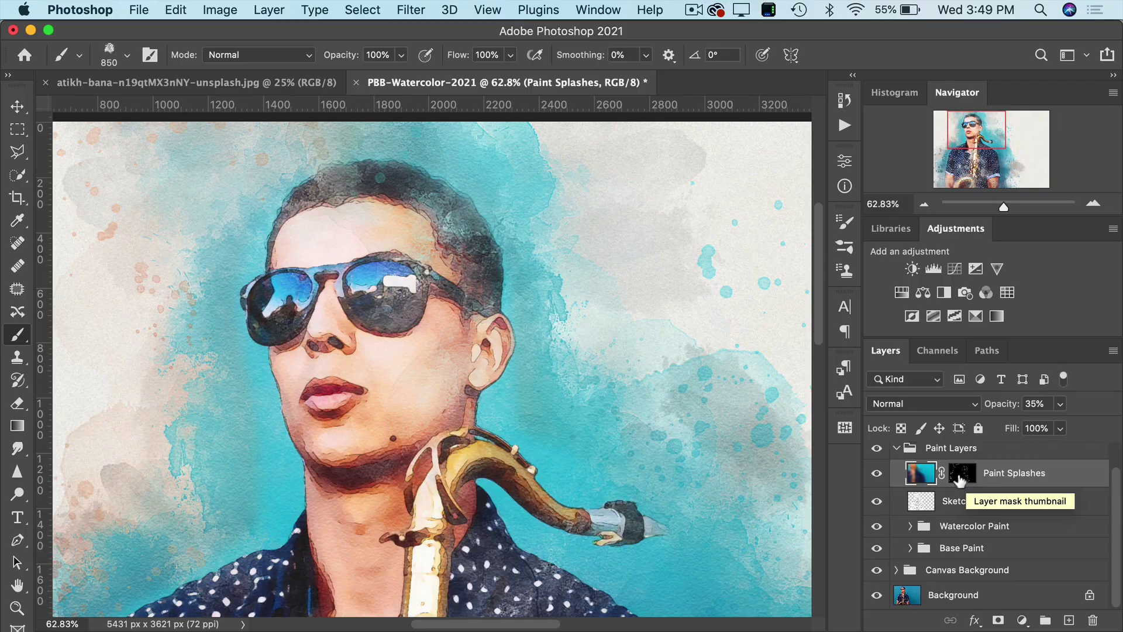
# - Target the Paint Splashes layer mask and zoom out to see the whole painting
pyautogui.click(960, 479)
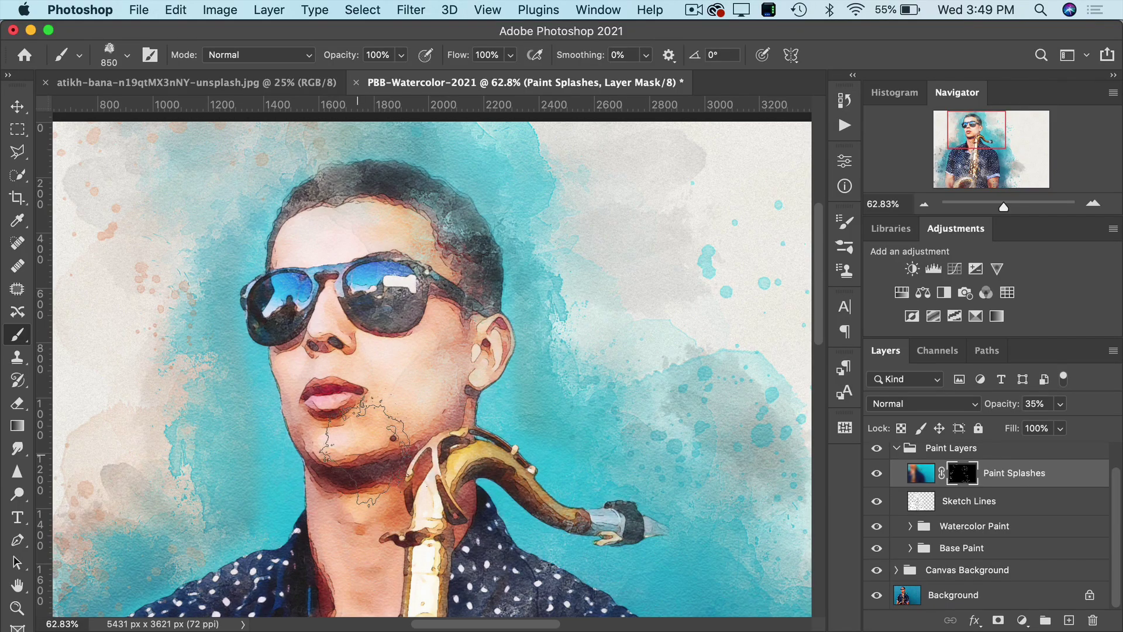
pyautogui.press('super+minus')
pyautogui.scroll(-3, 365, 453)
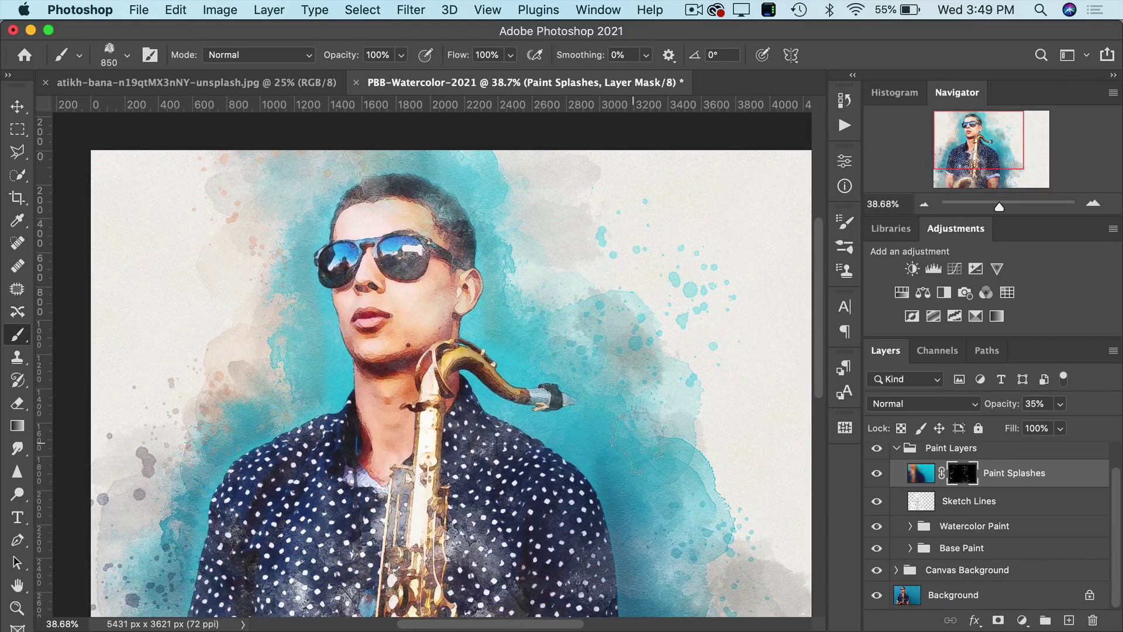
# - Select the Sketch Lines layer and scrub its opacity down to 30%
pyautogui.click(964, 508)
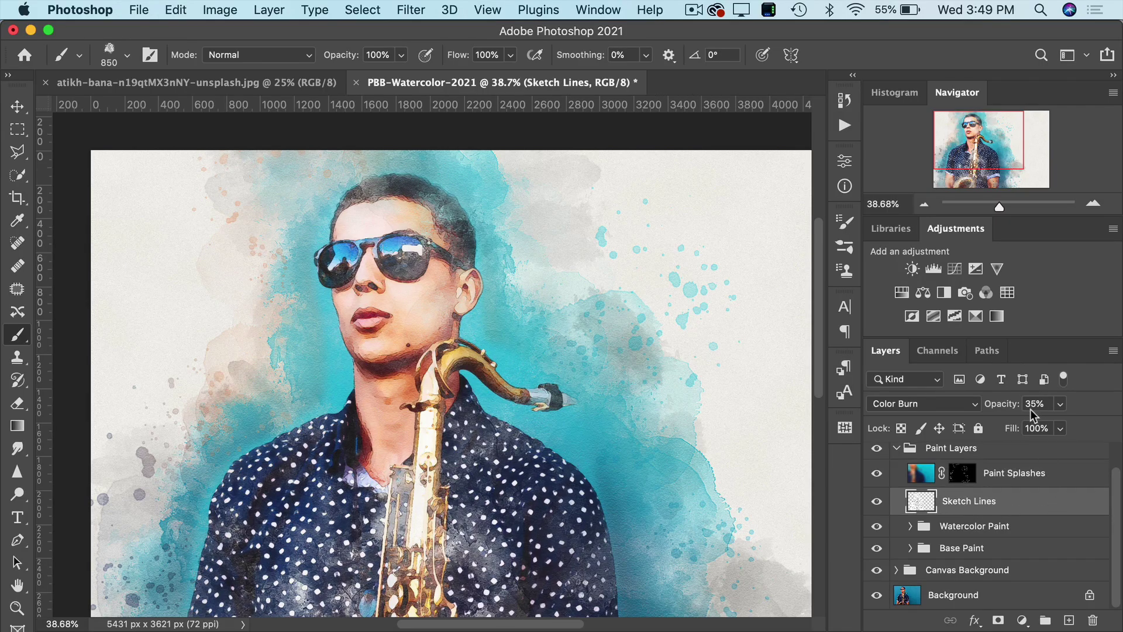
pyautogui.moveTo(433, 316)
pyautogui.mouseDown()
pyautogui.moveTo(447, 351)
pyautogui.moveTo(430, 383)
pyautogui.moveTo(470, 383)
pyautogui.moveTo(449, 398)
pyautogui.mouseUp()
pyautogui.moveTo(1000, 407); pyautogui.dragTo(1045, 404)
pyautogui.scroll(3, 462, 263)
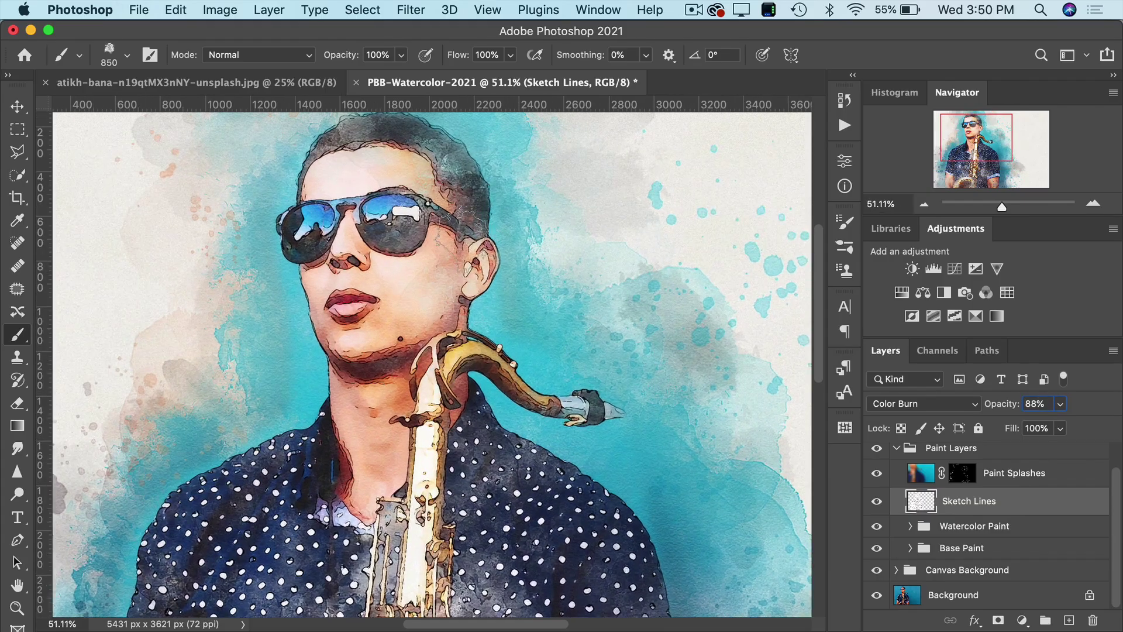
pyautogui.scroll(2, 462, 225)
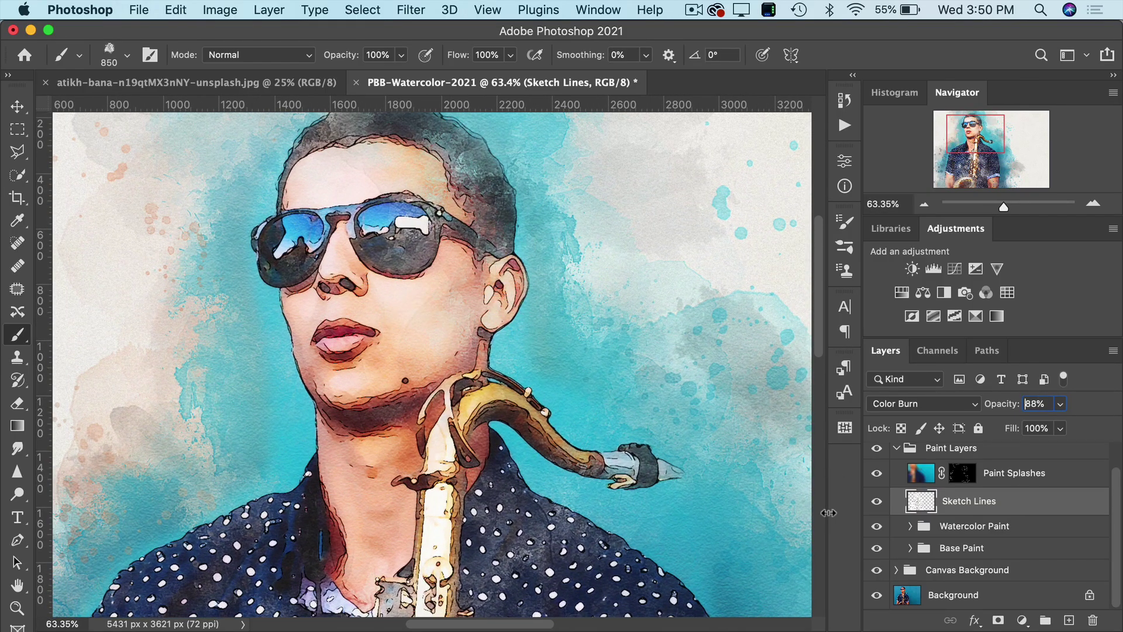
pyautogui.moveTo(1001, 403)
pyautogui.mouseDown()
pyautogui.moveTo(965, 407)
pyautogui.moveTo(1006, 411)
pyautogui.mouseUp()
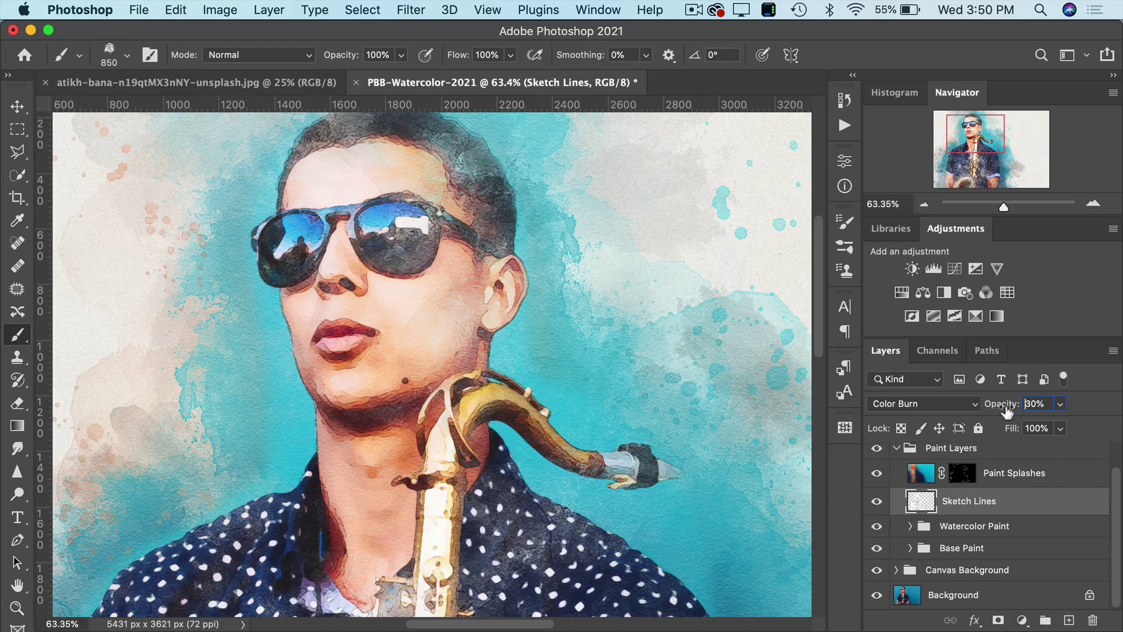
# - Hide and reshow the sketch lines to compare the painting
pyautogui.click(877, 506)
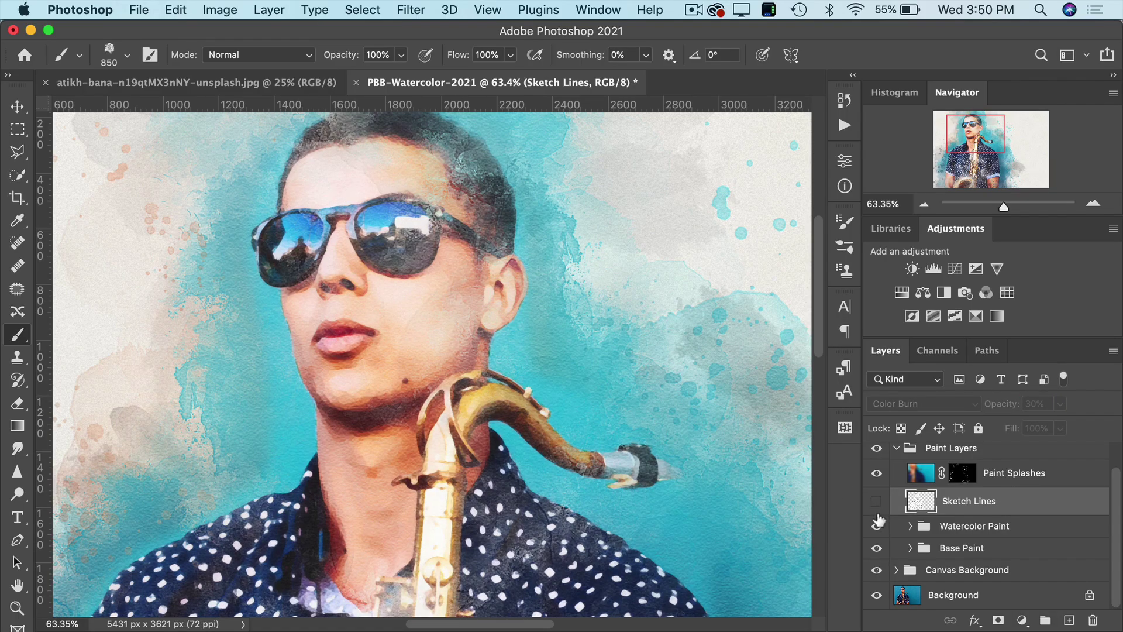
pyautogui.click(876, 502)
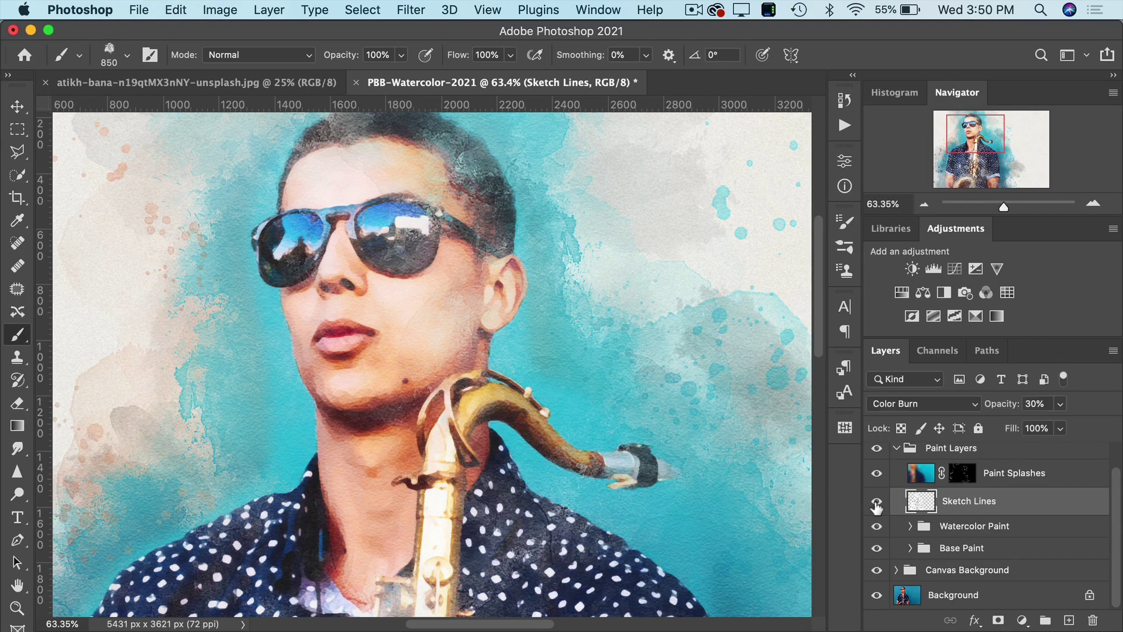
pyautogui.click(876, 502)
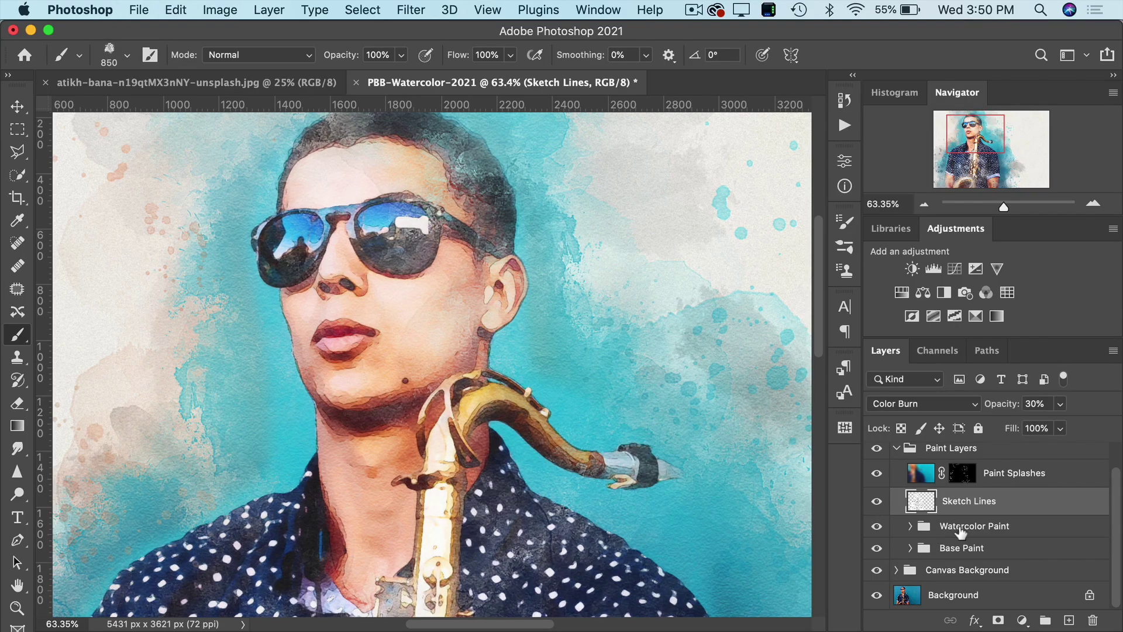
# - Expand the Watercolor Paint group and lower Watercolor Layer 20's opacity
pyautogui.click(910, 526)
pyautogui.scroll(-3, 953, 561)
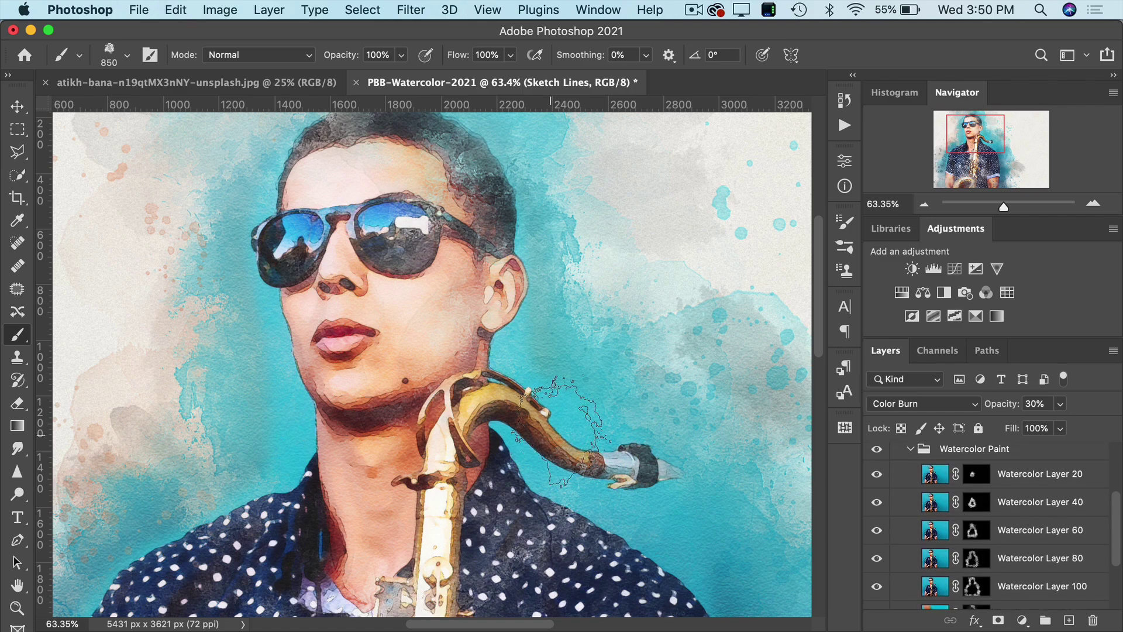
pyautogui.scroll(-3, 549, 436)
pyautogui.scroll(-2, 550, 436)
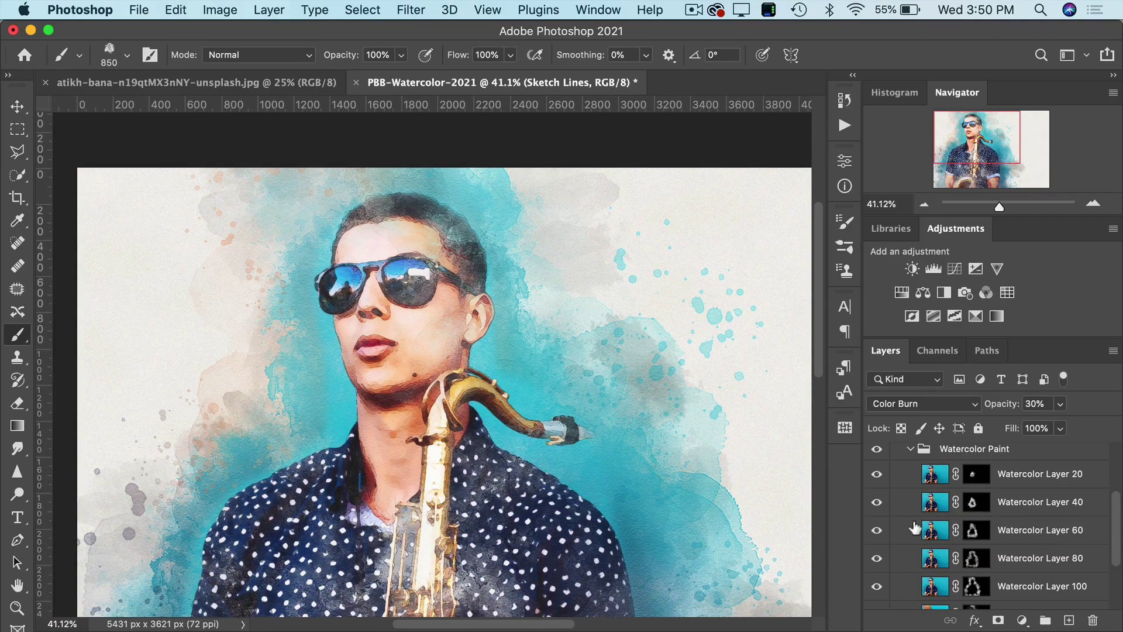
pyautogui.scroll(-5, 637, 438)
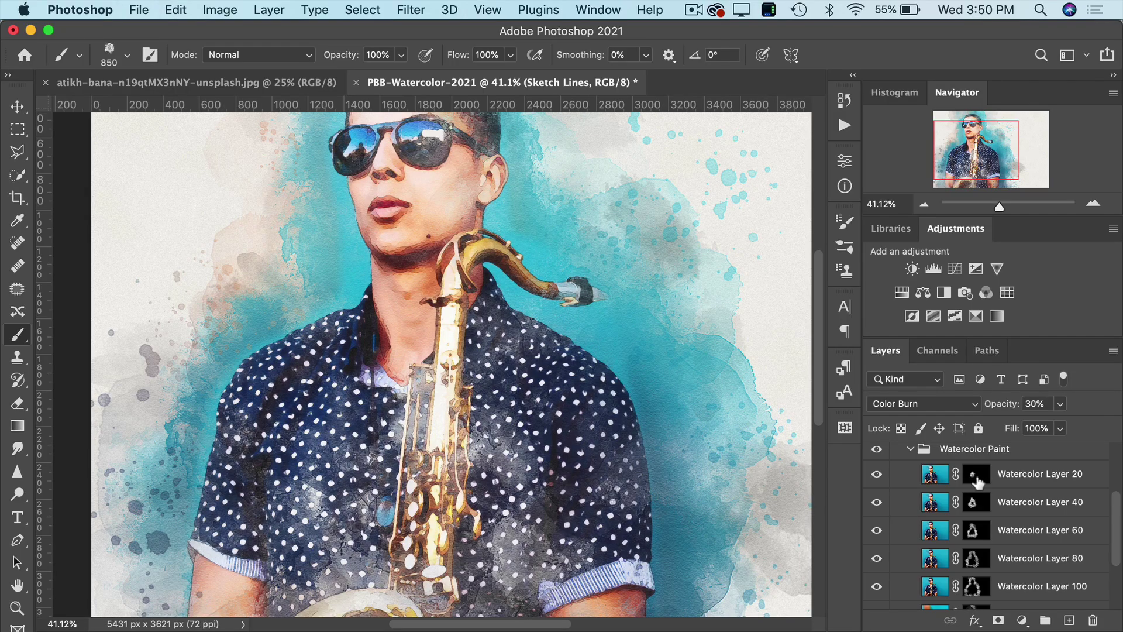
pyautogui.click(937, 483)
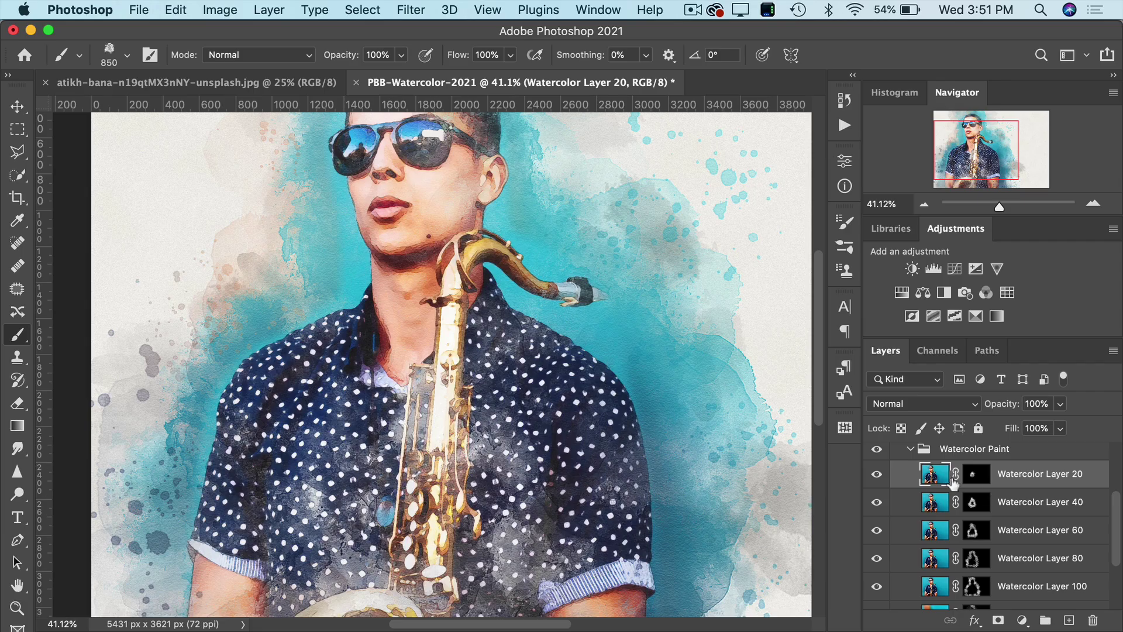
pyautogui.moveTo(1006, 403)
pyautogui.mouseDown()
pyautogui.moveTo(976, 408)
pyautogui.moveTo(992, 410)
pyautogui.mouseUp()
# - Set Watercolor Layer 100's opacity to 77%
pyautogui.scroll(-3, 990, 521)
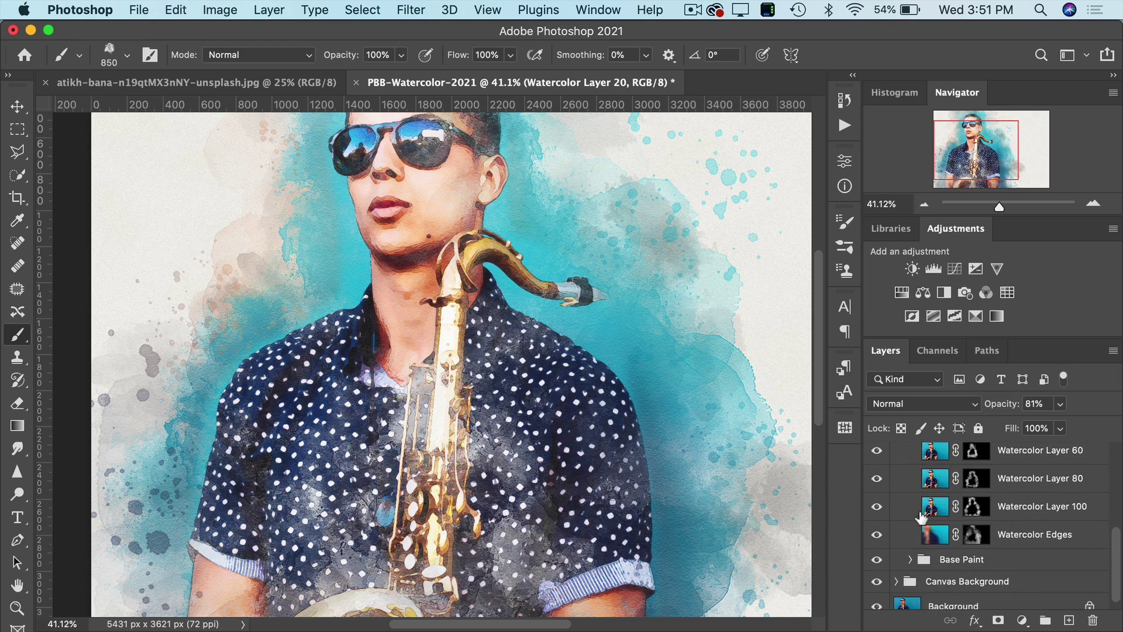
pyautogui.click(933, 513)
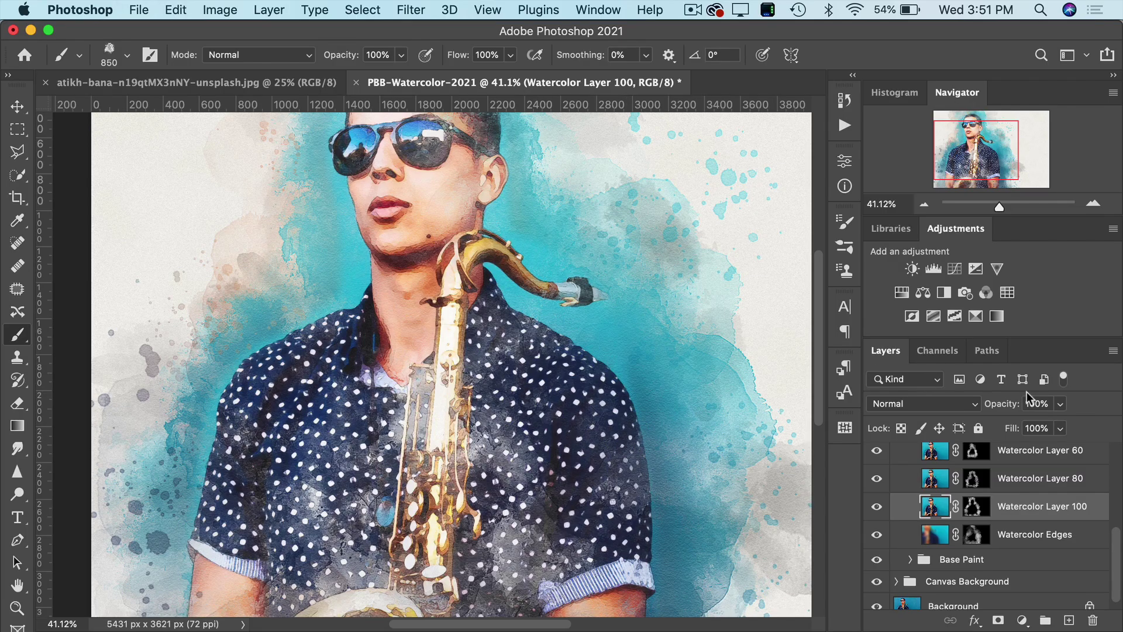
pyautogui.moveTo(1001, 404)
pyautogui.mouseDown()
pyautogui.moveTo(965, 404)
pyautogui.moveTo(985, 405)
pyautogui.mouseUp()
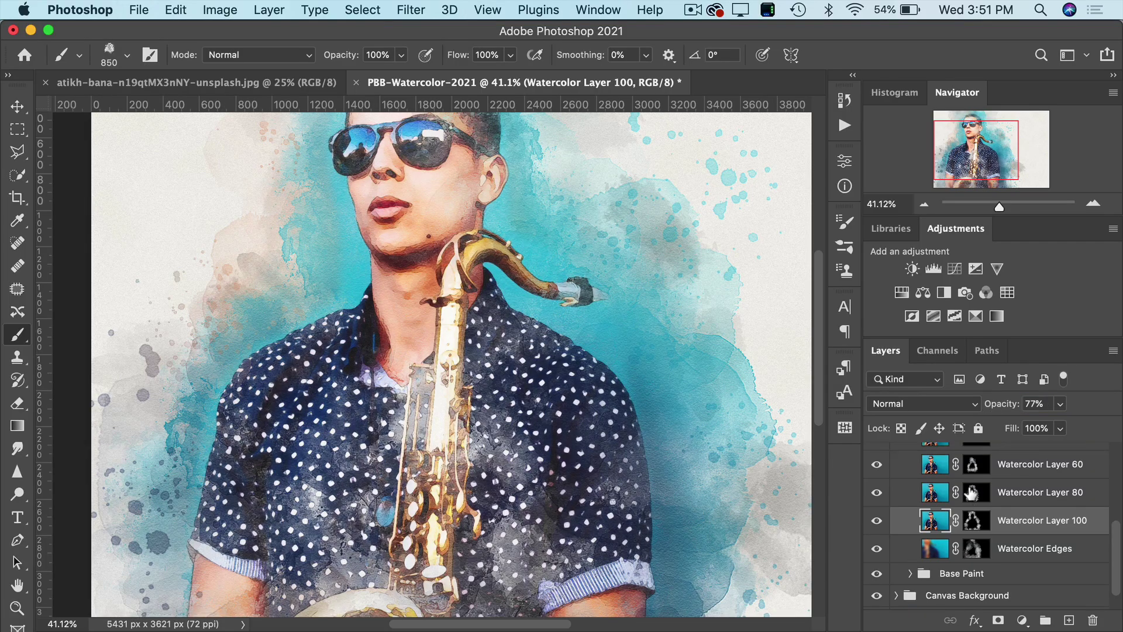
pyautogui.scroll(5, 962, 455)
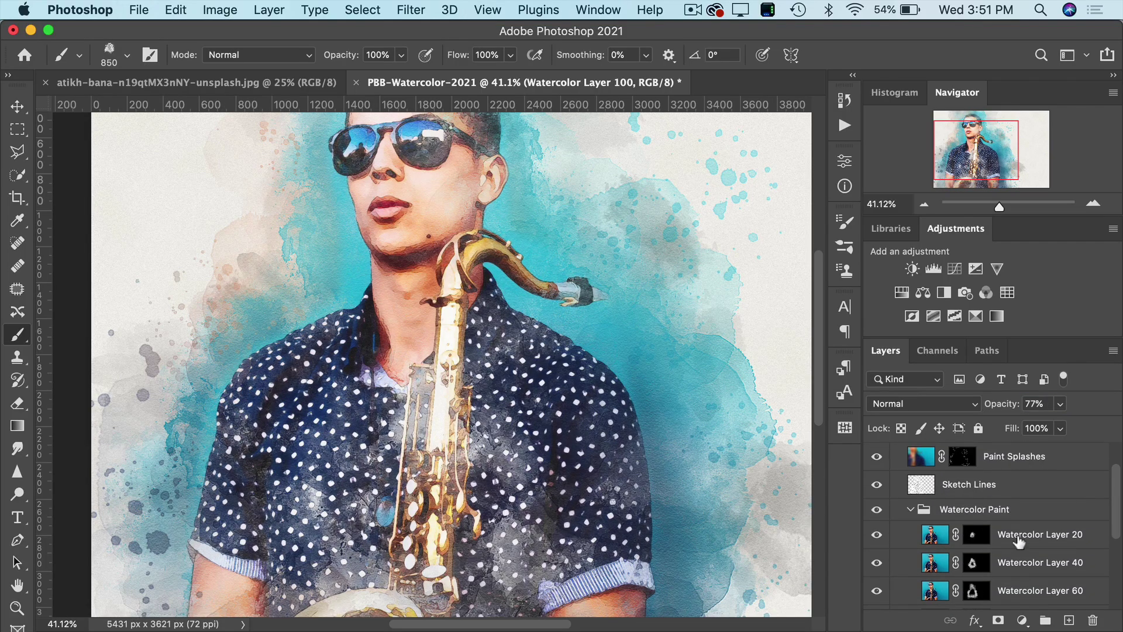
# - Select the collapsed Watercolor Paint group, fit the painting, and try opacities around 68%
pyautogui.click(910, 512)
pyautogui.click(916, 521)
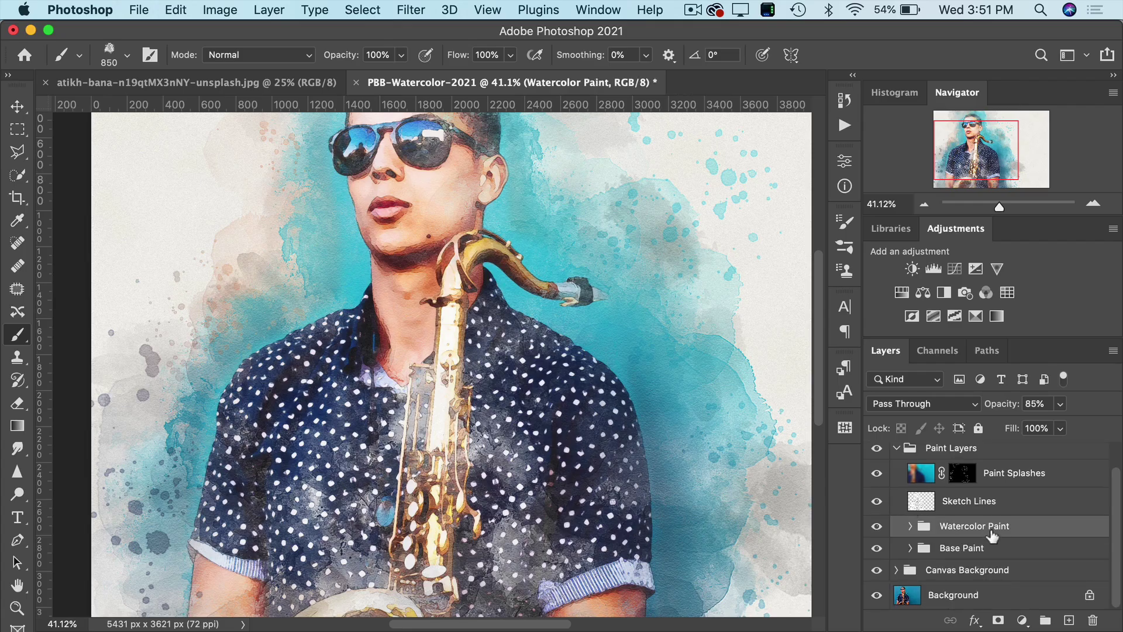
pyautogui.moveTo(1000, 408)
pyautogui.mouseDown()
pyautogui.moveTo(968, 409)
pyautogui.moveTo(993, 409)
pyautogui.mouseUp()
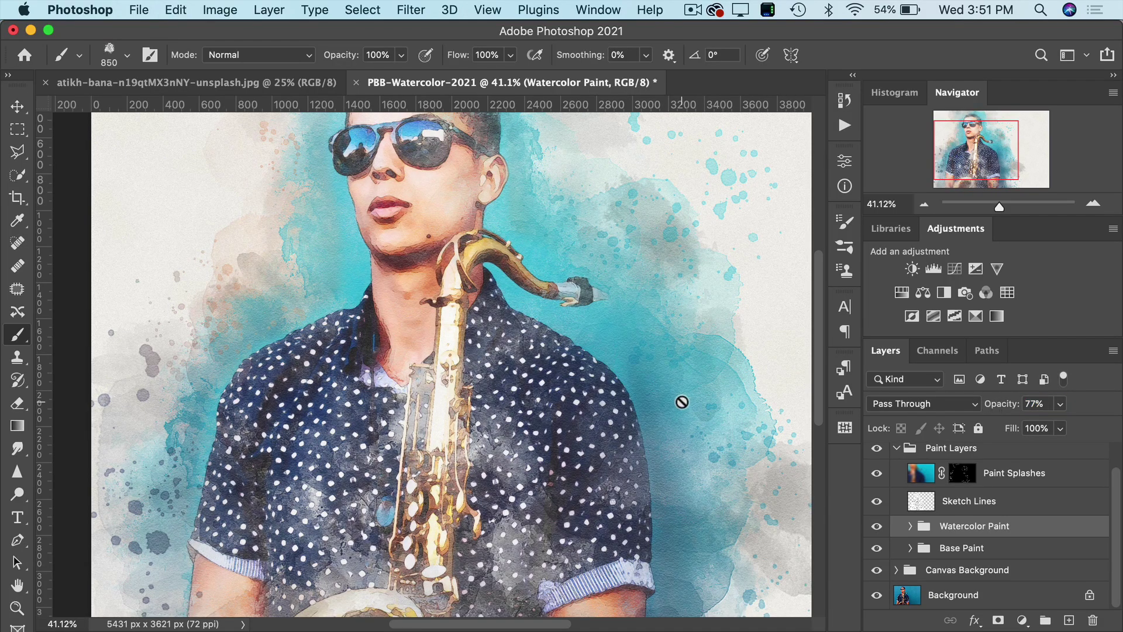
pyautogui.press('super+0')
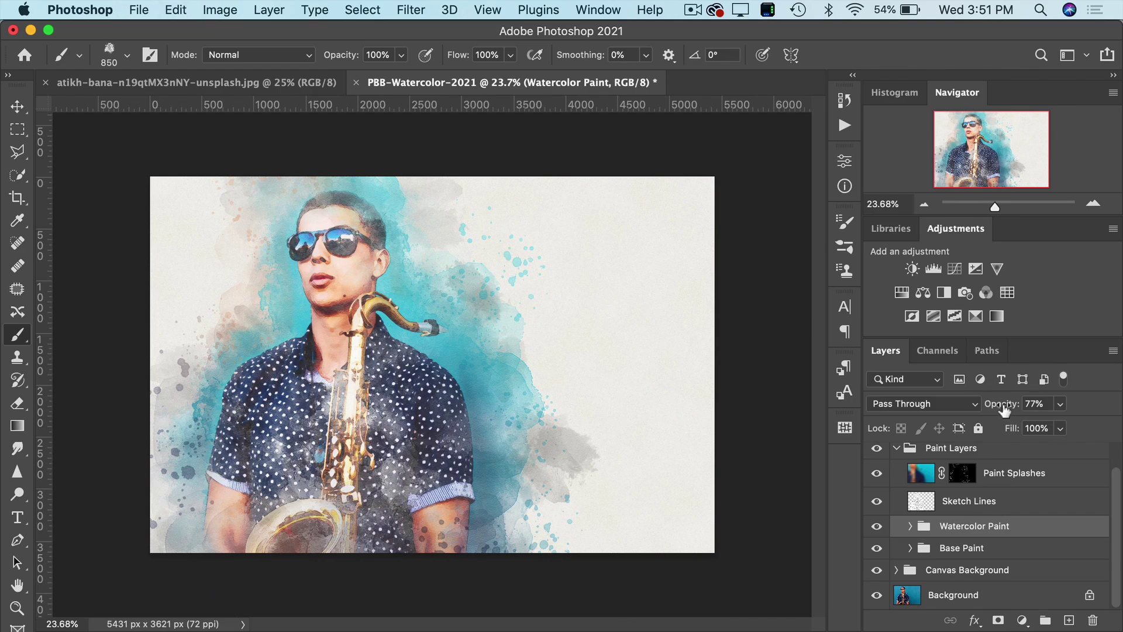
pyautogui.moveTo(1003, 411); pyautogui.dragTo(996, 412)
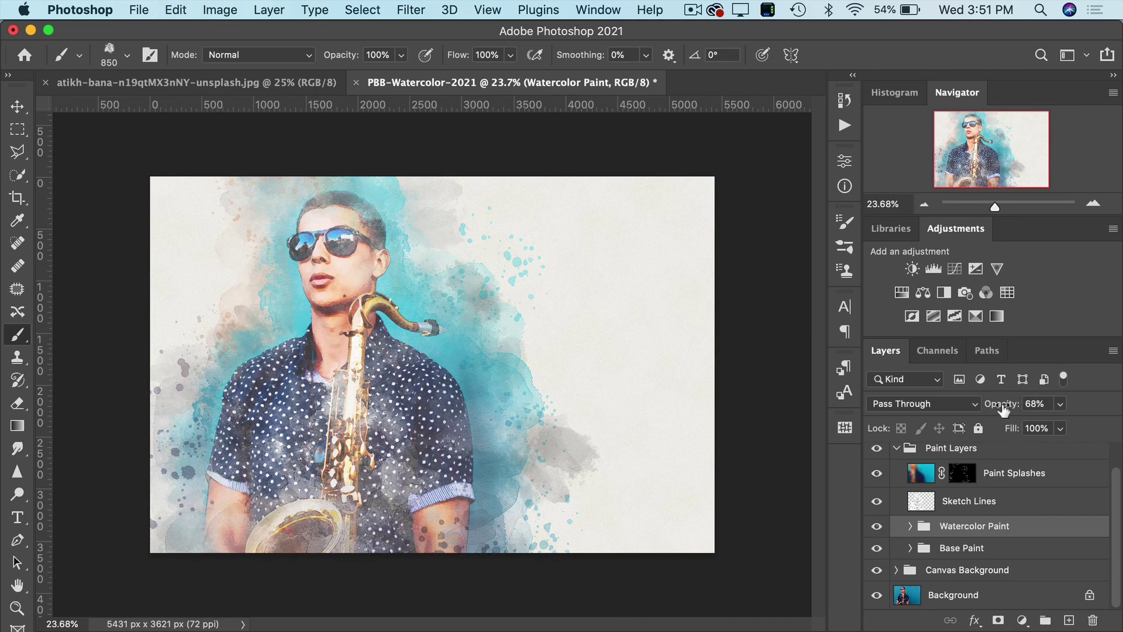
# - Set the Watercolor Paint group's opacity to 85%
pyautogui.click(1003, 411)
pyautogui.doubleClick(1034, 403)
pyautogui.write('8')
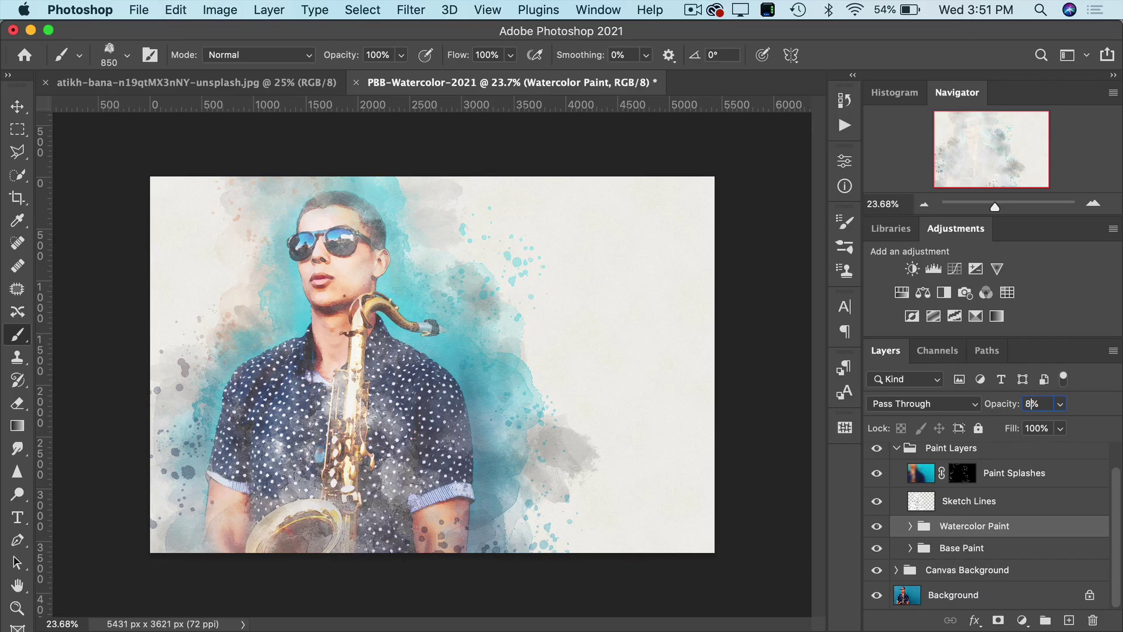
pyautogui.write('5')
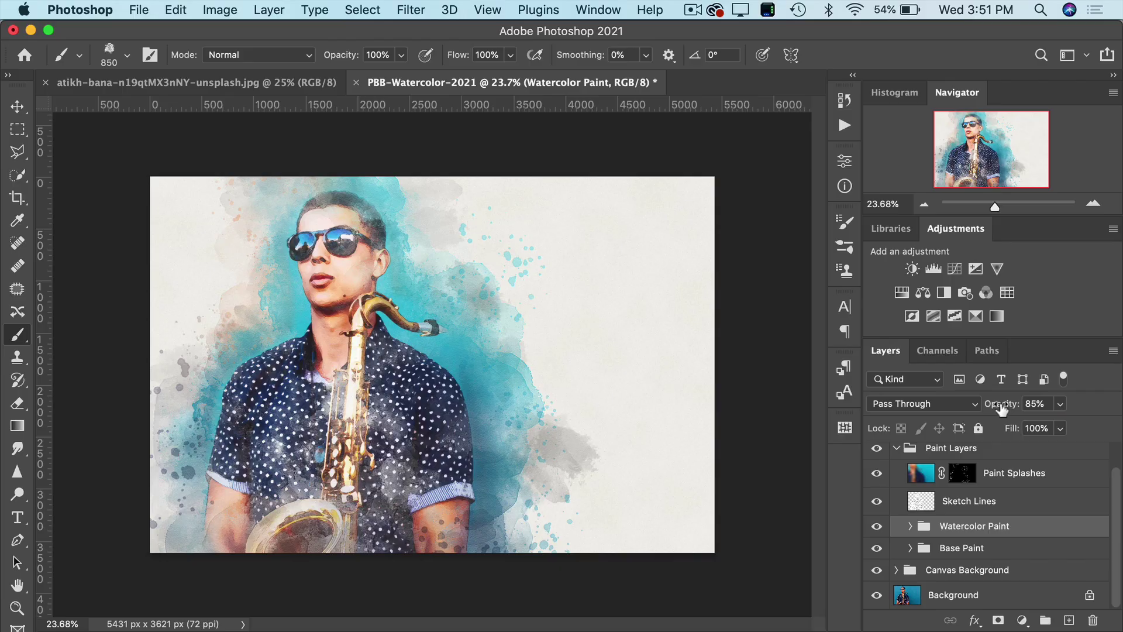
pyautogui.moveTo(1001, 409); pyautogui.dragTo(1080, 403)
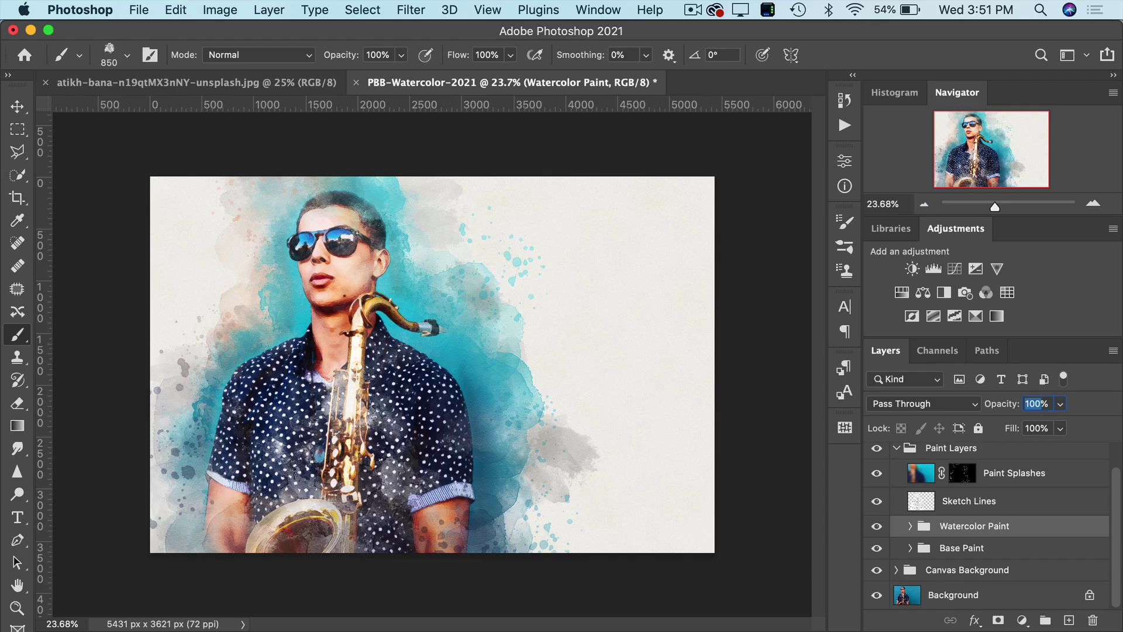
pyautogui.write('85')
pyautogui.press('Return')
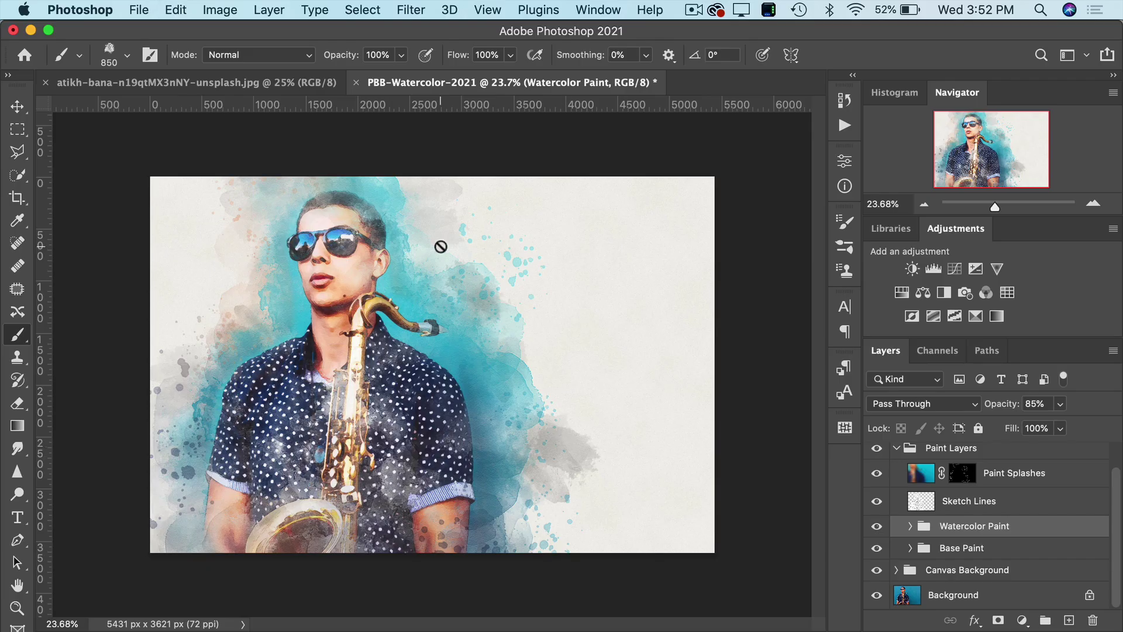
# - Expand Base Paint to reveal Base Paint 1 and 2 with their Color fill layers
pyautogui.click(910, 549)
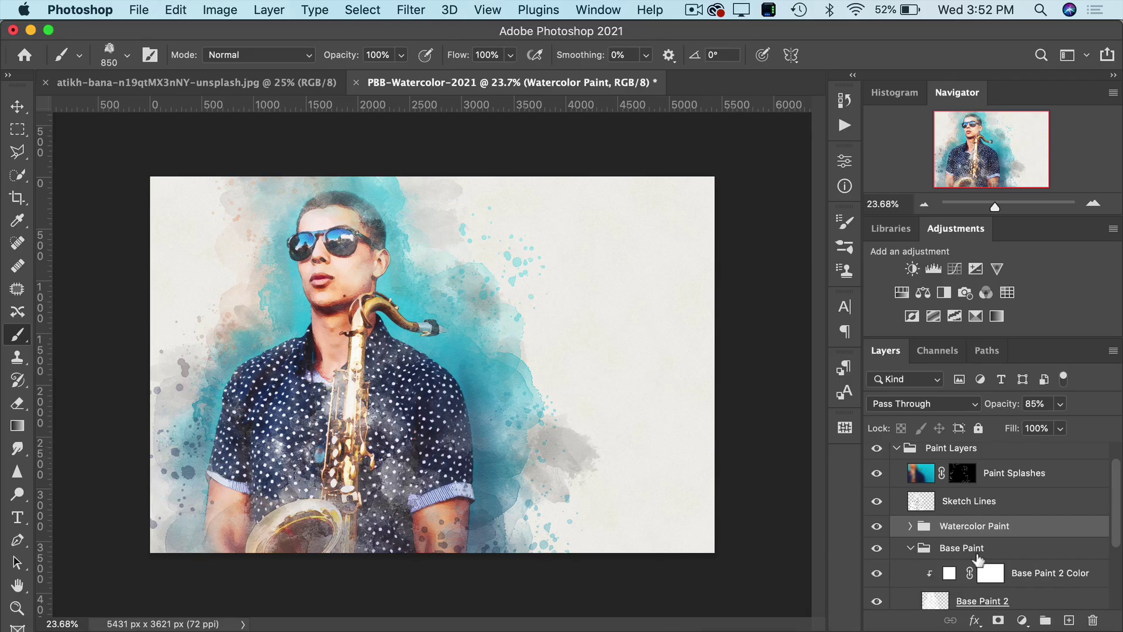
pyautogui.scroll(-4, 983, 550)
pyautogui.scroll(-1, 978, 559)
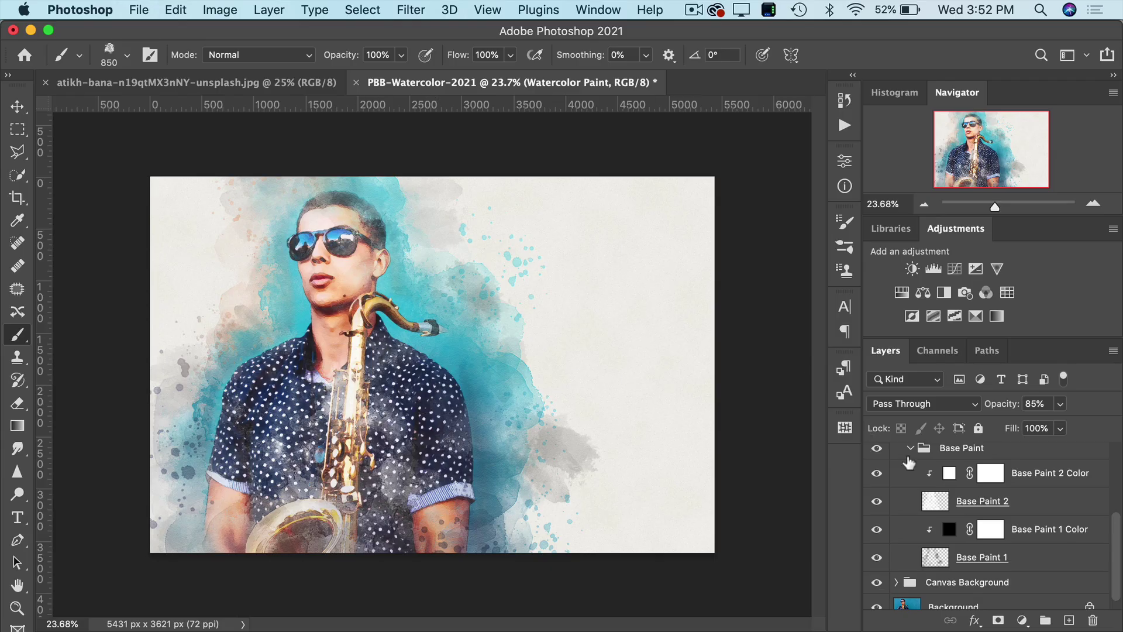
# - Select Base Paint 1 and scrub its opacity up and down, ending at 38%
pyautogui.click(938, 557)
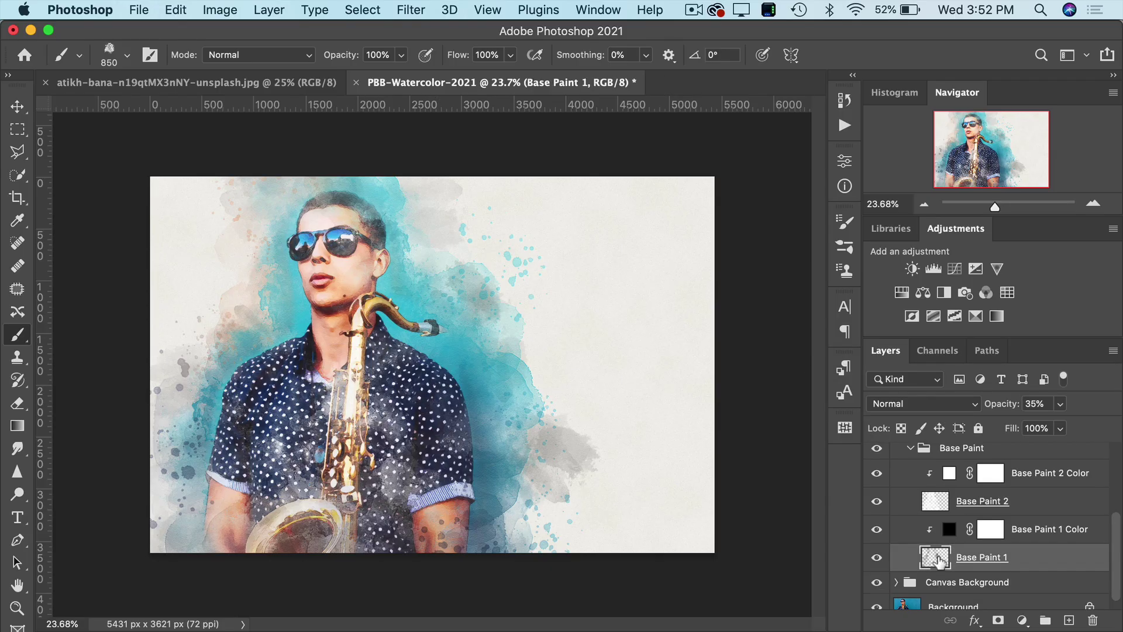
pyautogui.moveTo(998, 403); pyautogui.dragTo(1015, 405)
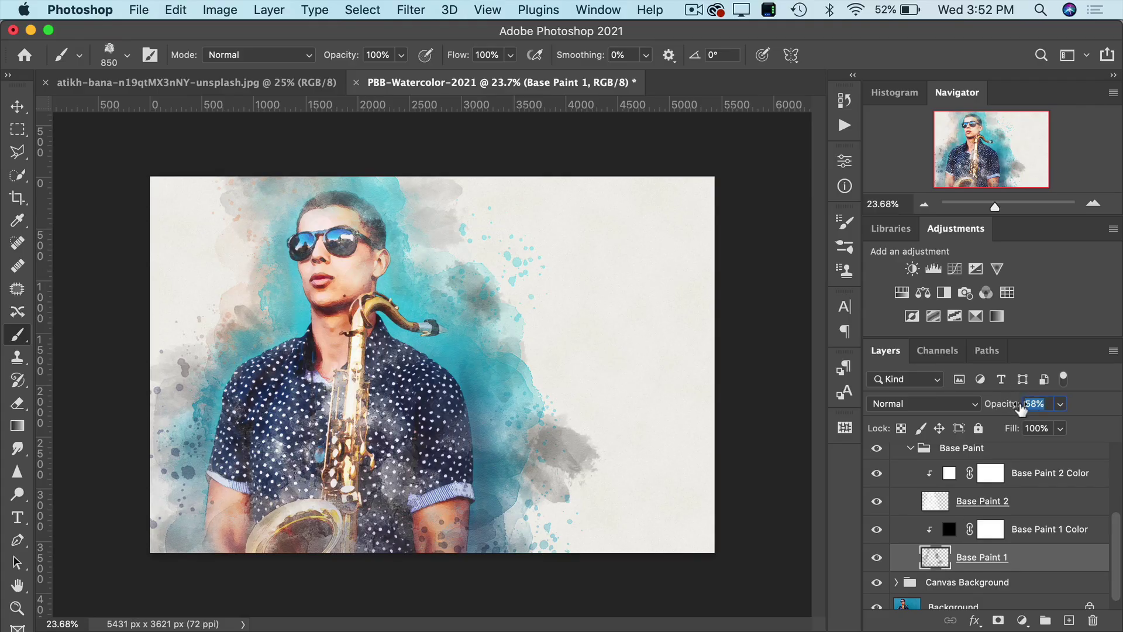
pyautogui.moveTo(1027, 409); pyautogui.dragTo(1033, 409)
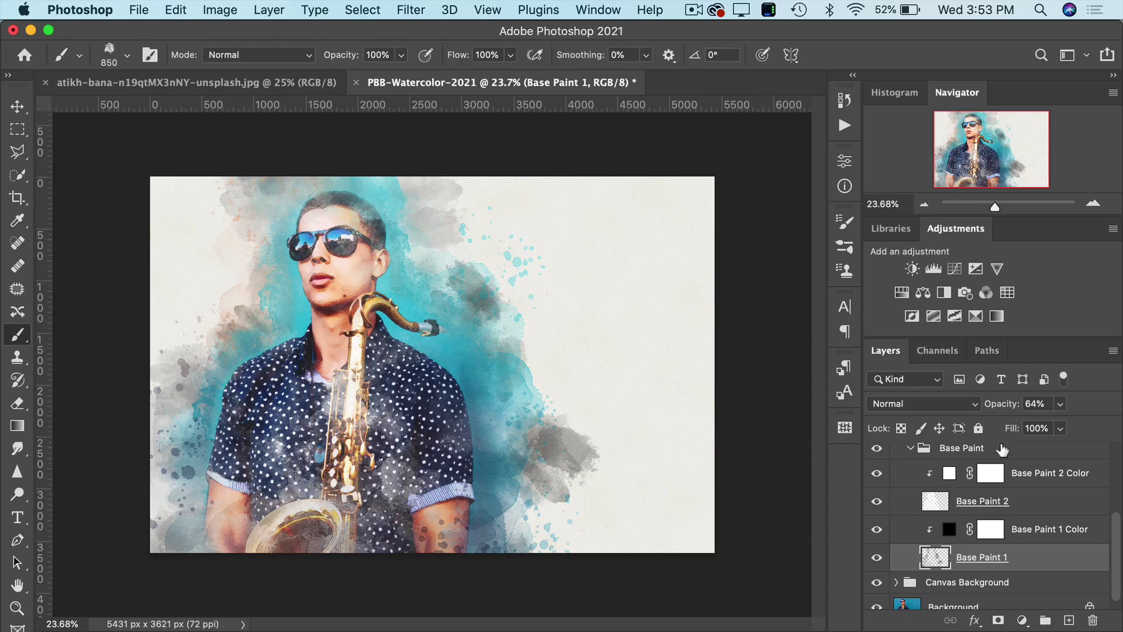
pyautogui.moveTo(1009, 405); pyautogui.dragTo(990, 405)
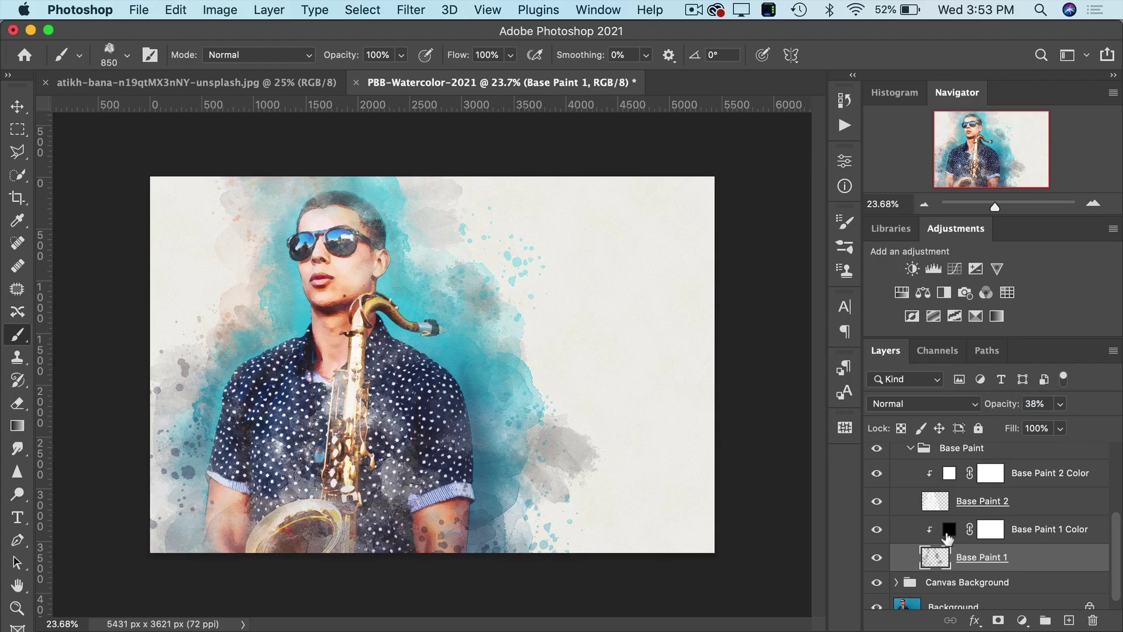
# - In the Base Paint 1 Color fill's picker, try a muted blue, then near-black 09090a
pyautogui.doubleClick(947, 532)
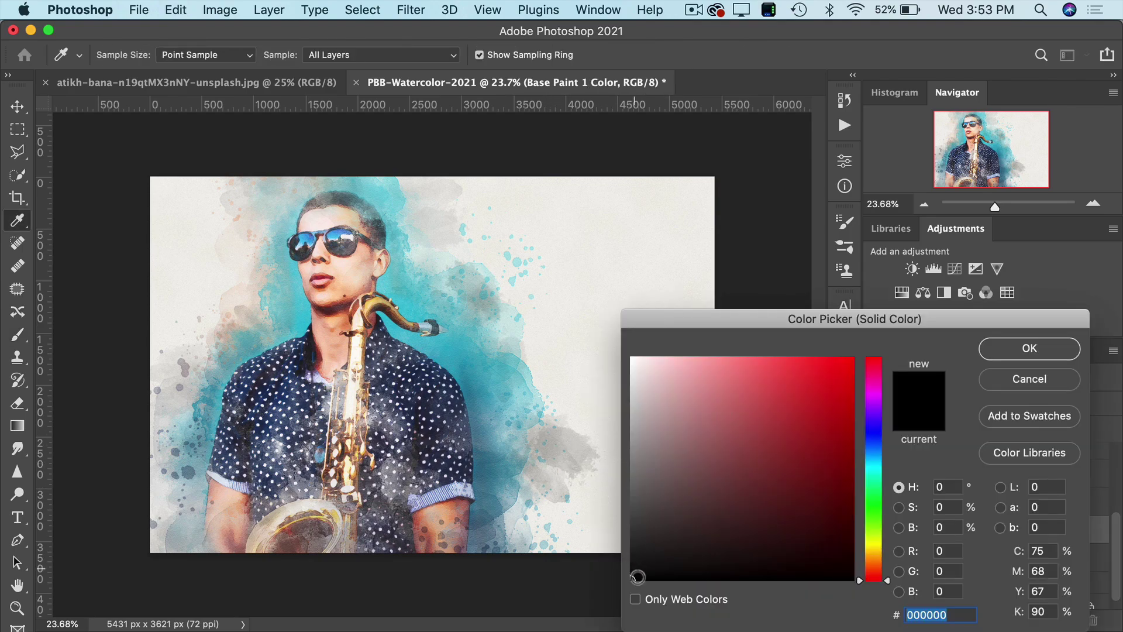
pyautogui.click(877, 436)
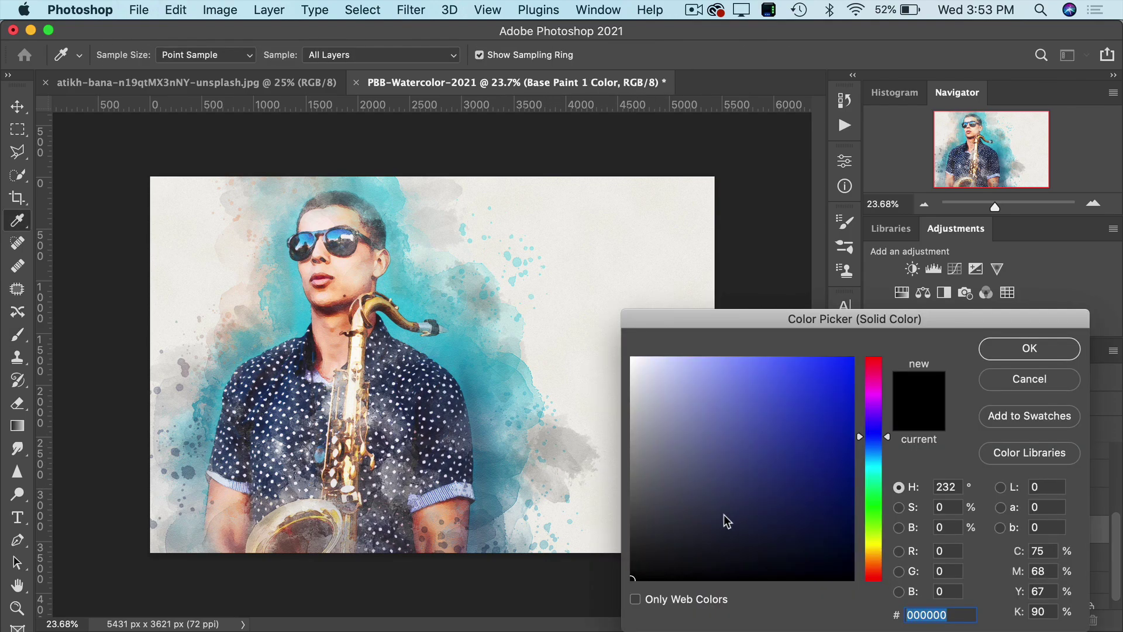
pyautogui.moveTo(719, 516)
pyautogui.mouseDown()
pyautogui.moveTo(759, 499)
pyautogui.moveTo(765, 509)
pyautogui.moveTo(807, 510)
pyautogui.moveTo(841, 479)
pyautogui.moveTo(843, 398)
pyautogui.mouseUp()
pyautogui.click(759, 499)
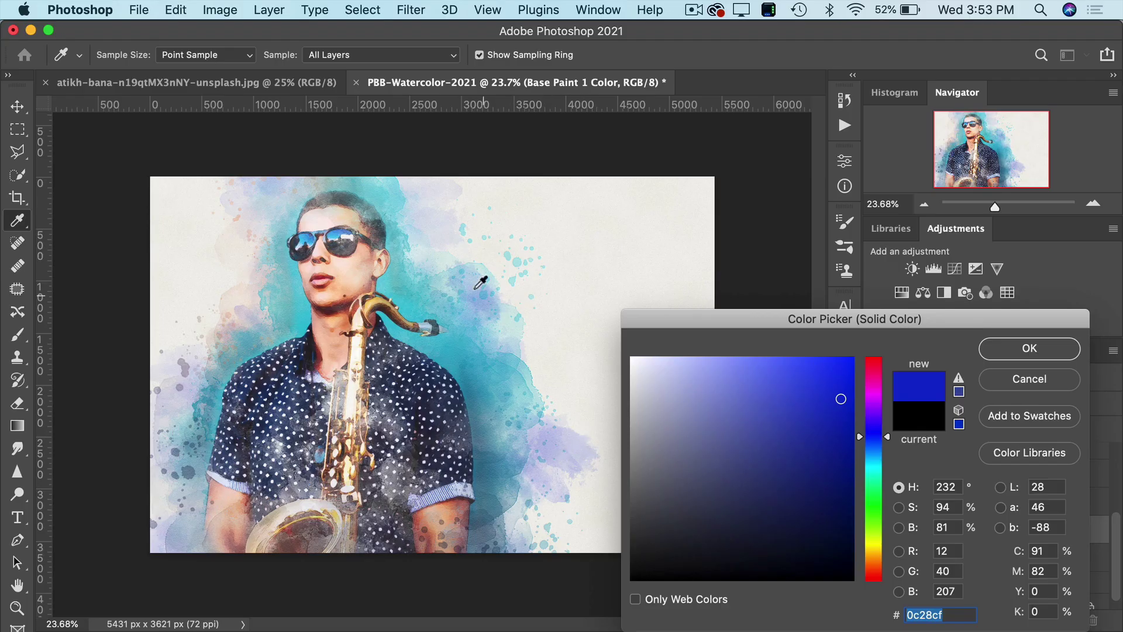
pyautogui.moveTo(797, 496); pyautogui.dragTo(632, 577)
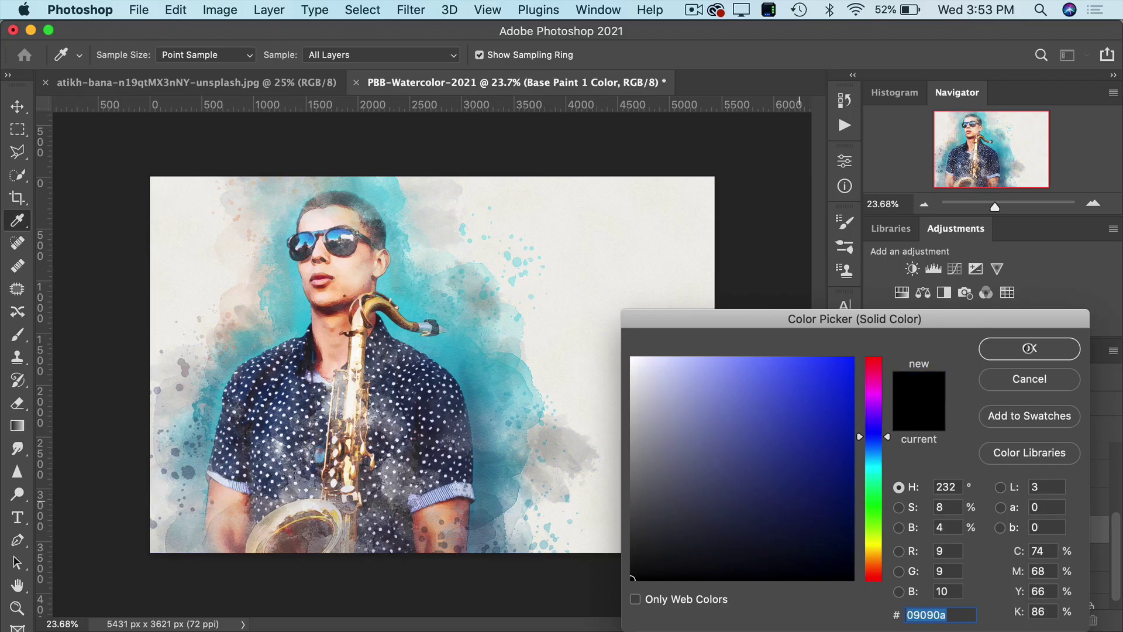
# - Apply the near-black fill and set the Base Paint 1 layer's opacity to 25%
pyautogui.click(1005, 351)
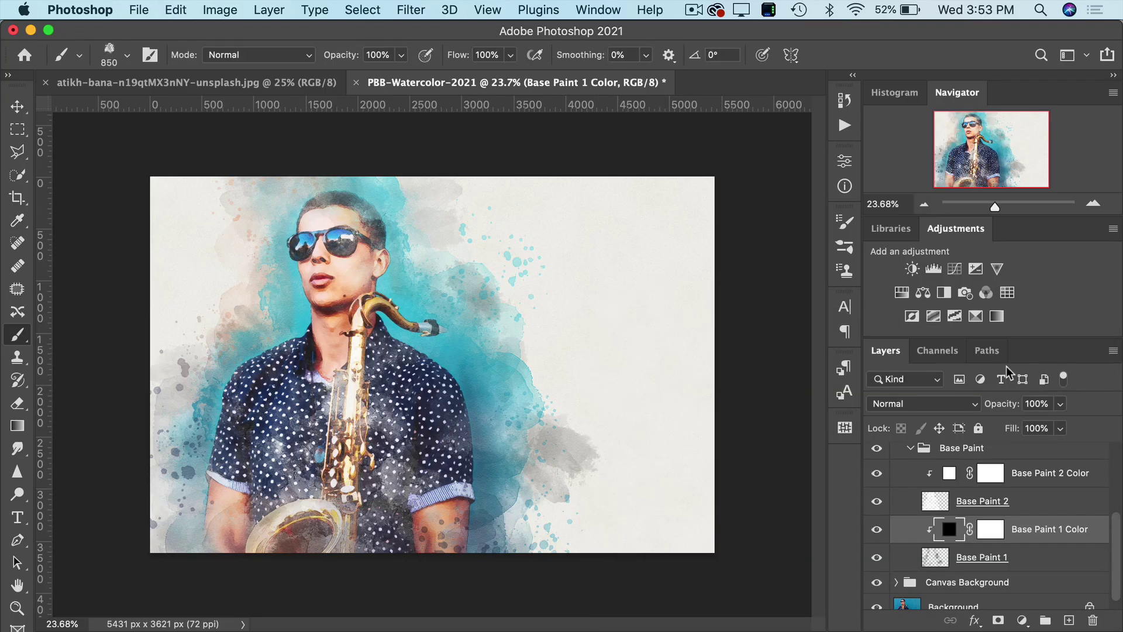
pyautogui.click(1040, 557)
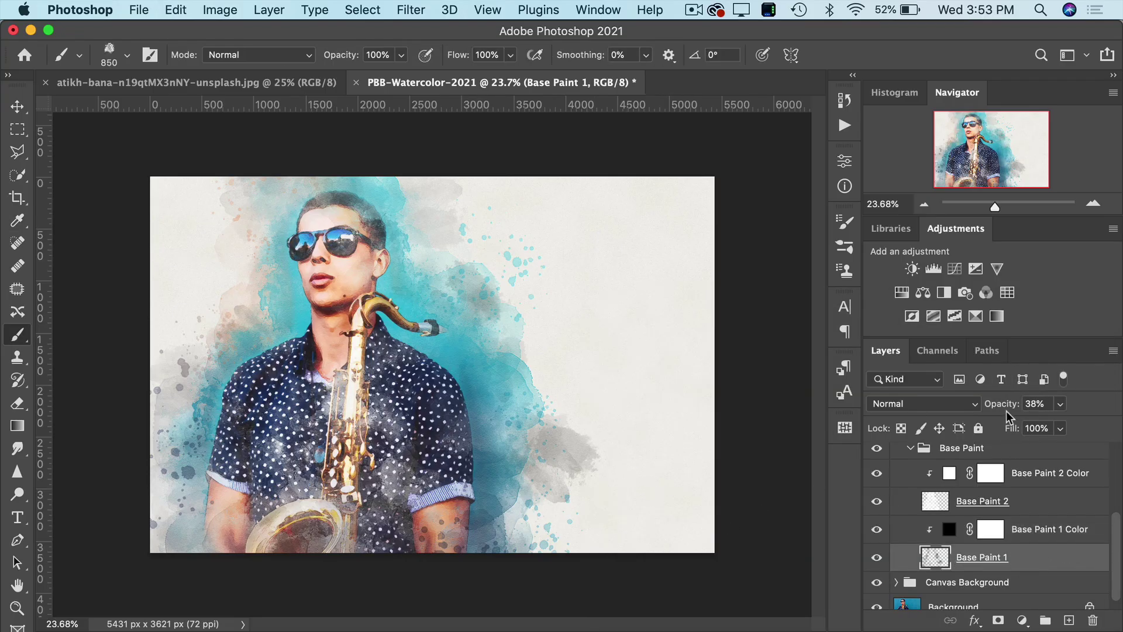
pyautogui.moveTo(1004, 407); pyautogui.dragTo(1093, 407)
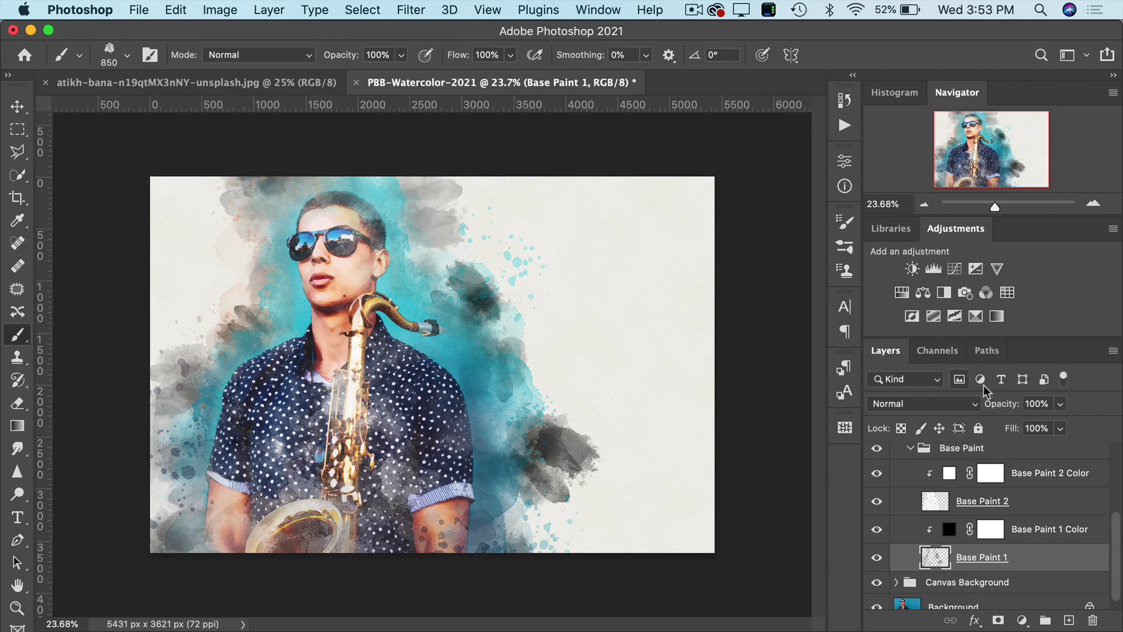
pyautogui.moveTo(1002, 407); pyautogui.dragTo(934, 411)
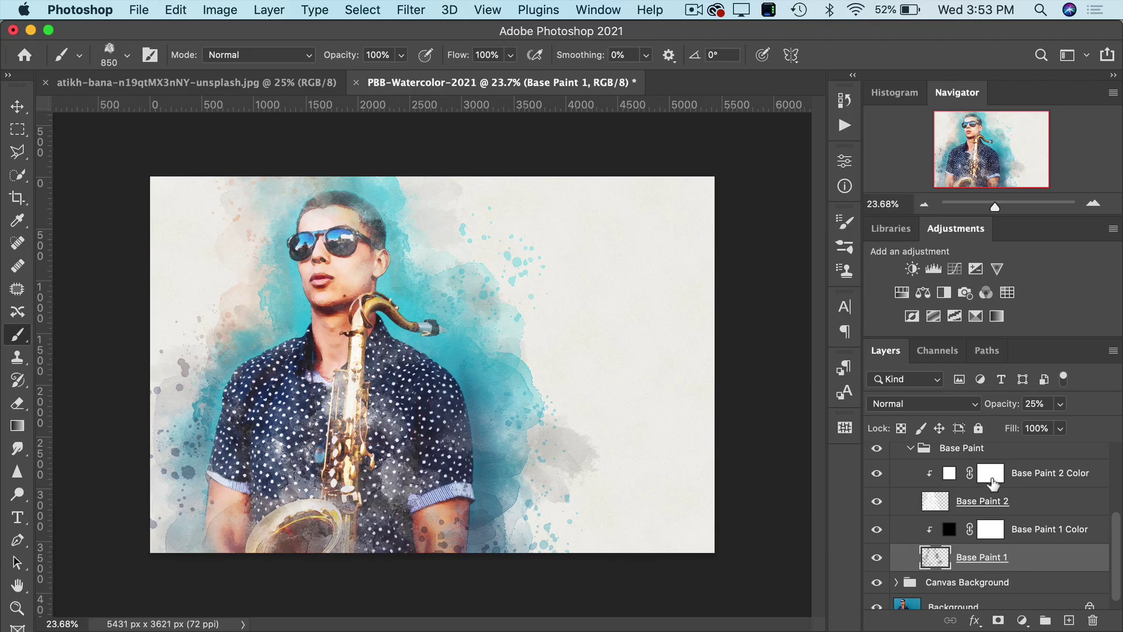
pyautogui.doubleClick(949, 474)
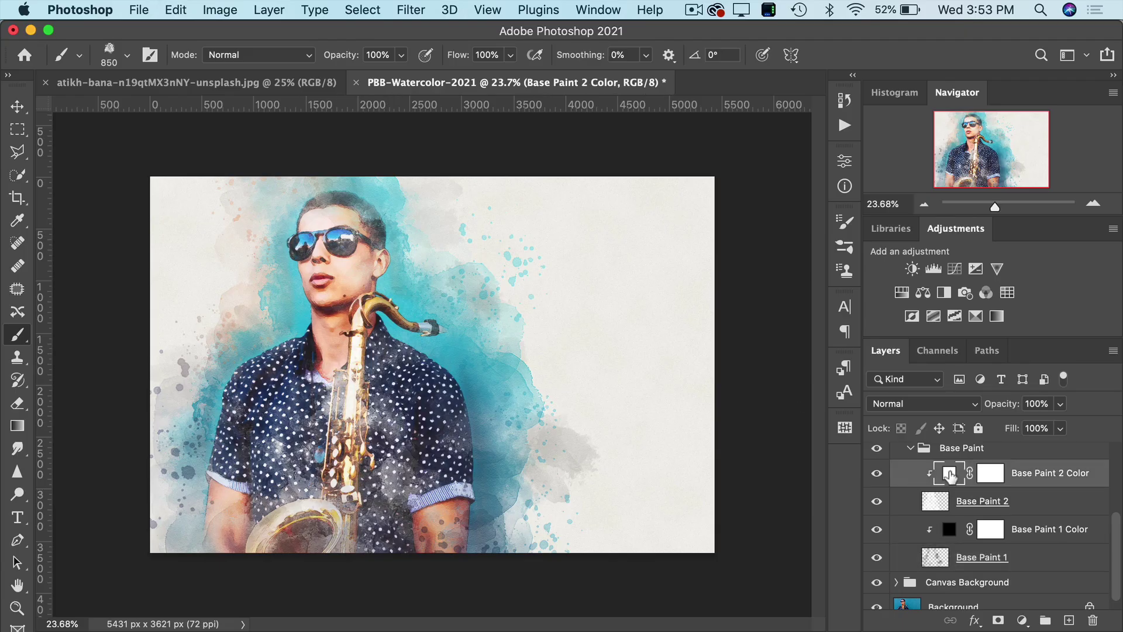
pyautogui.click(835, 363)
pyautogui.moveTo(835, 363); pyautogui.dragTo(866, 341)
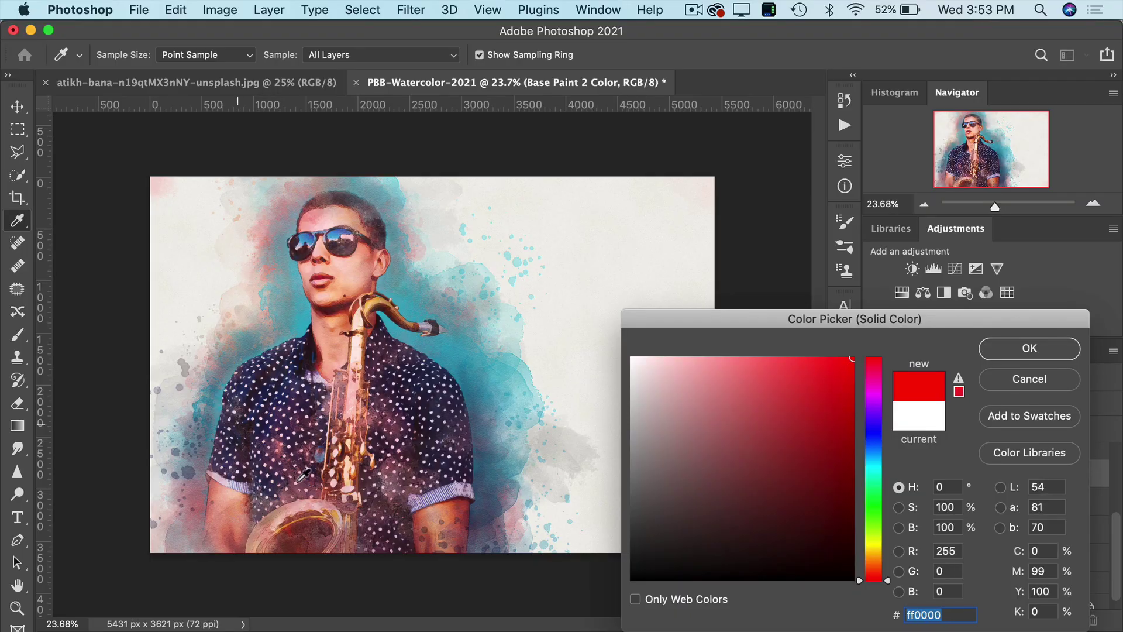
pyautogui.moveTo(431, 468); pyautogui.dragTo(572, 324)
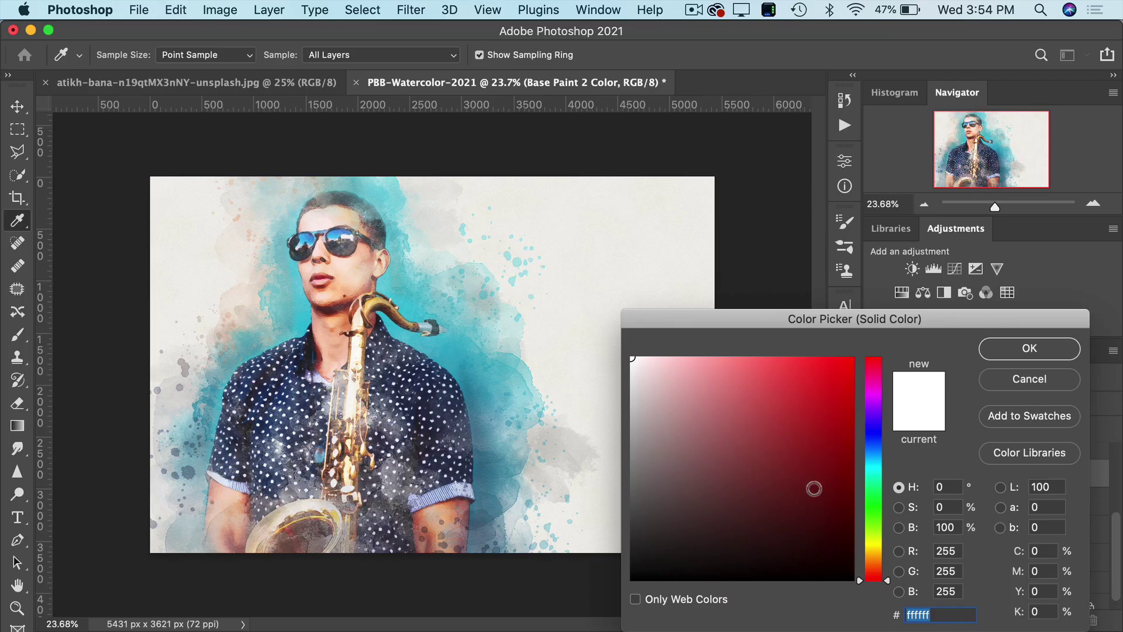
pyautogui.click(1030, 349)
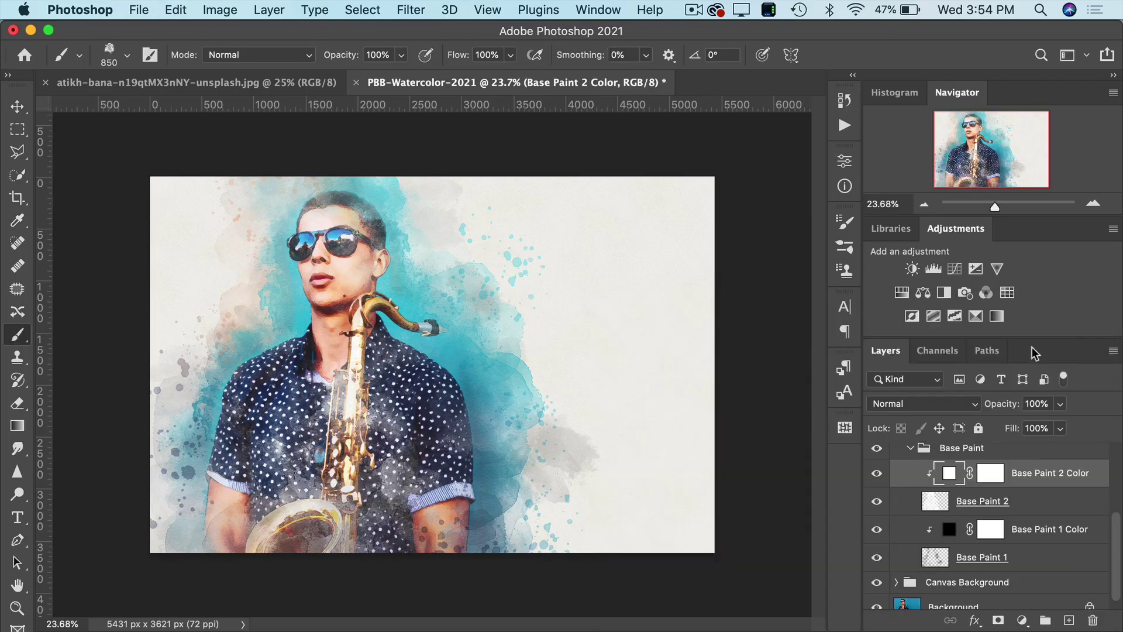
pyautogui.click(910, 449)
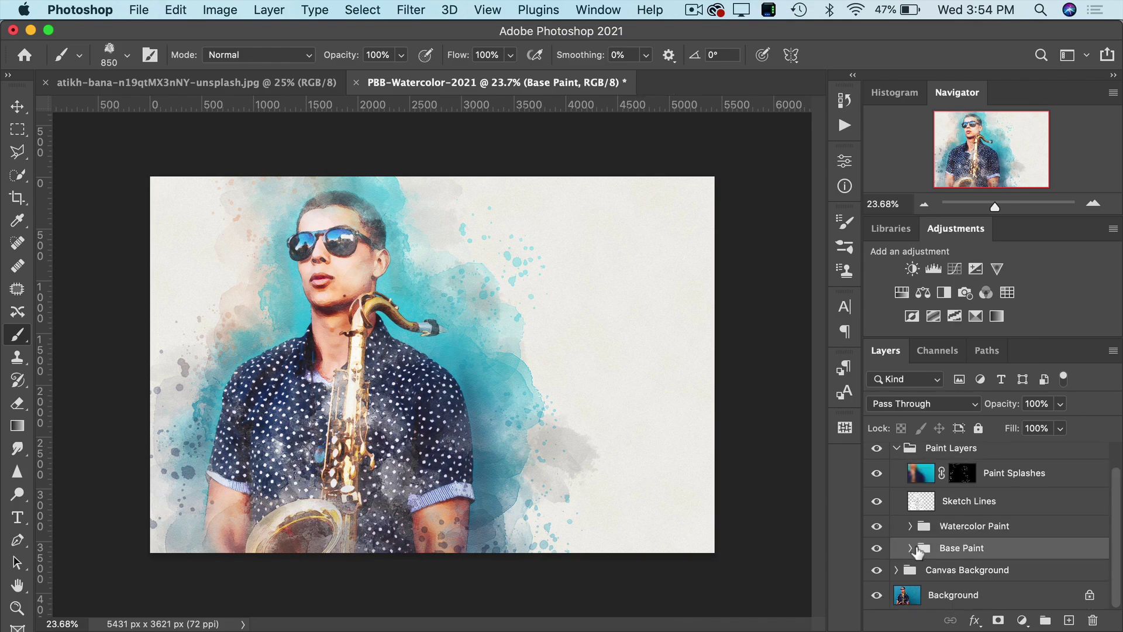
pyautogui.click(966, 577)
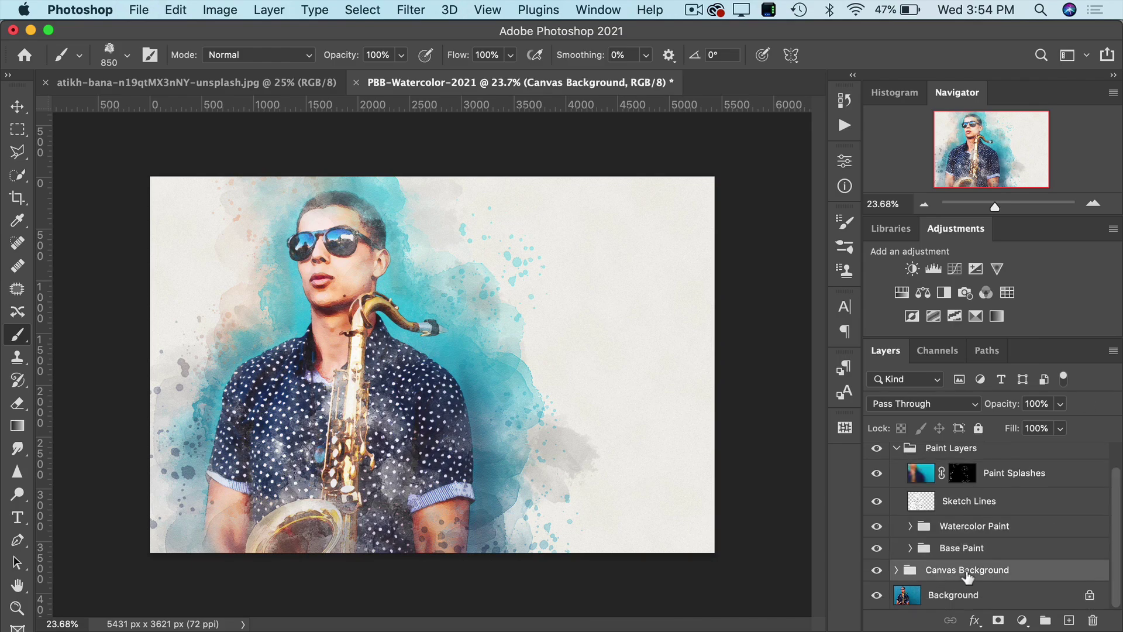
pyautogui.click(896, 570)
pyautogui.scroll(-3, 932, 558)
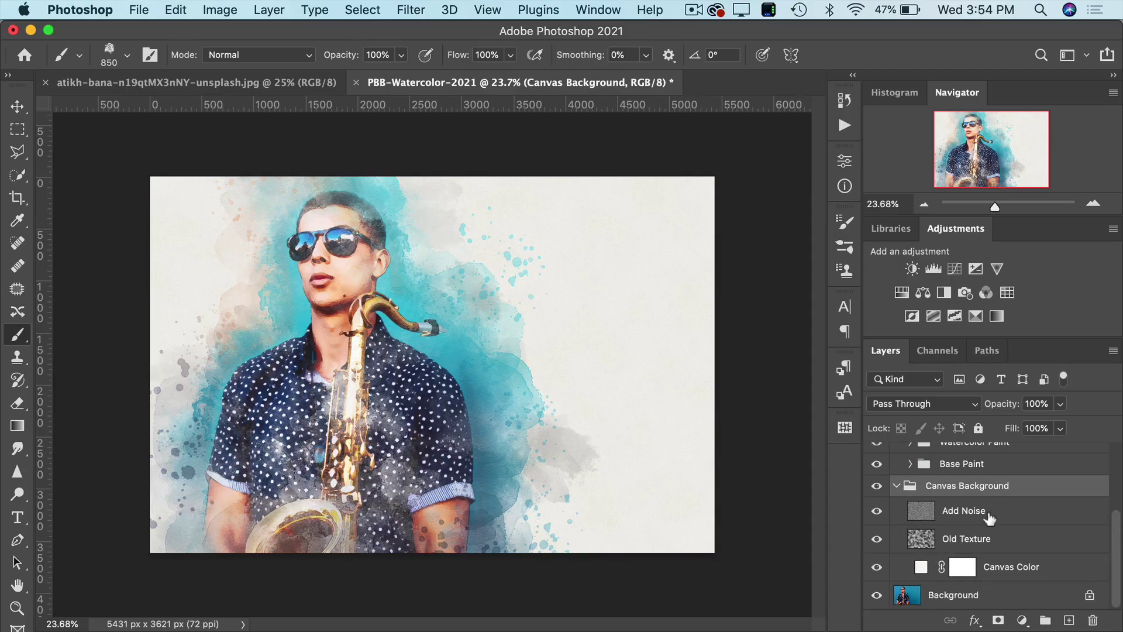
pyautogui.press('super+equal')
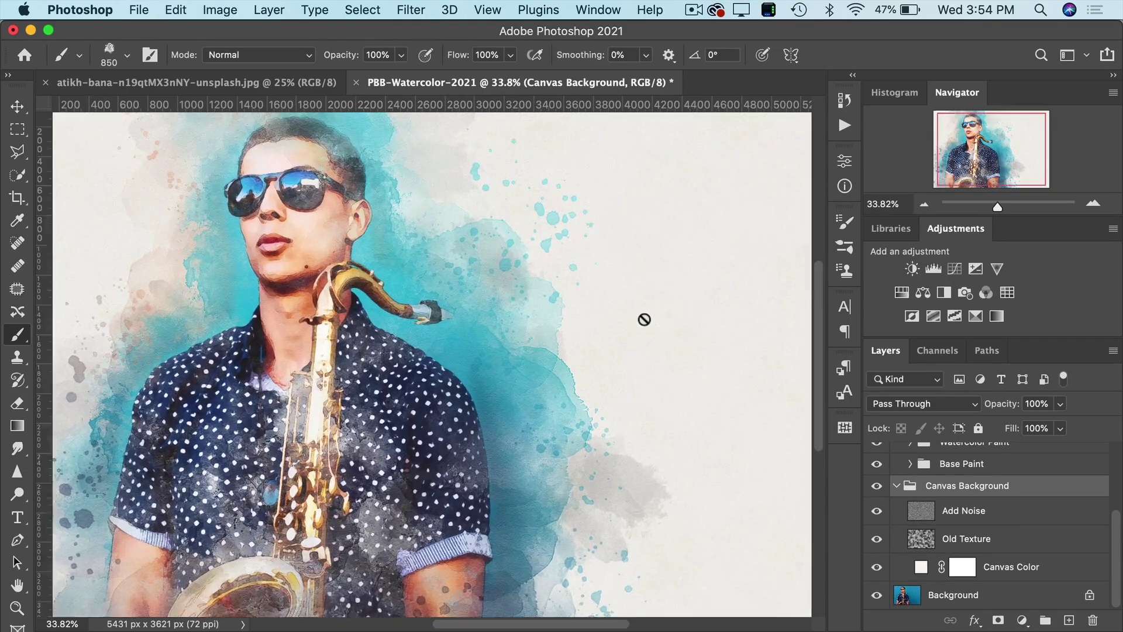
pyautogui.scroll(6, 643, 319)
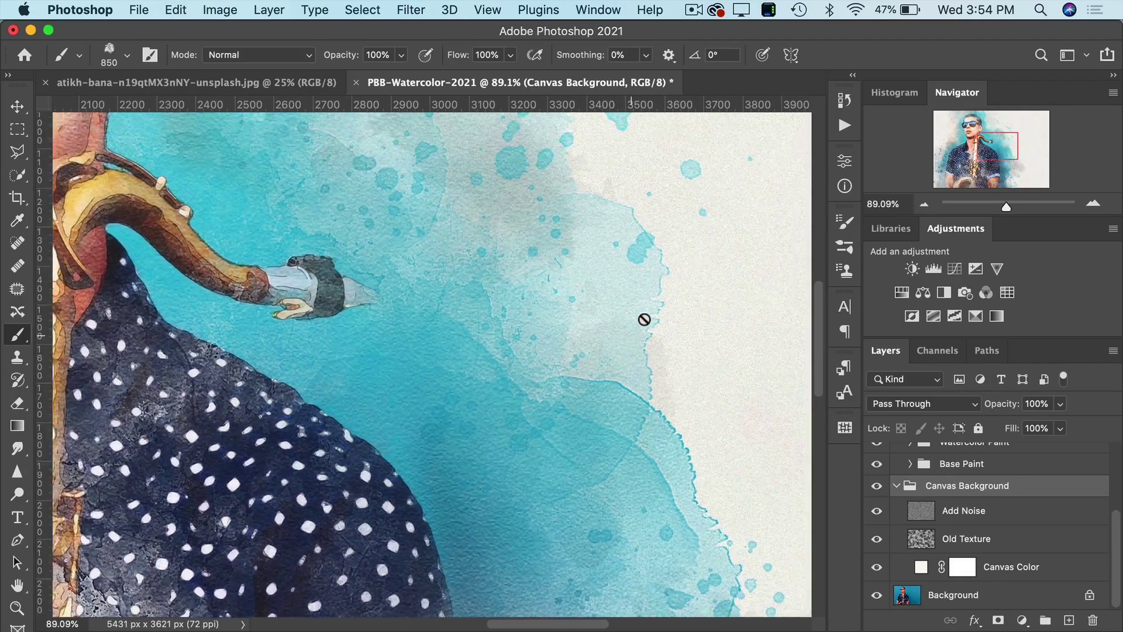
pyautogui.hscroll(3, 644, 319)
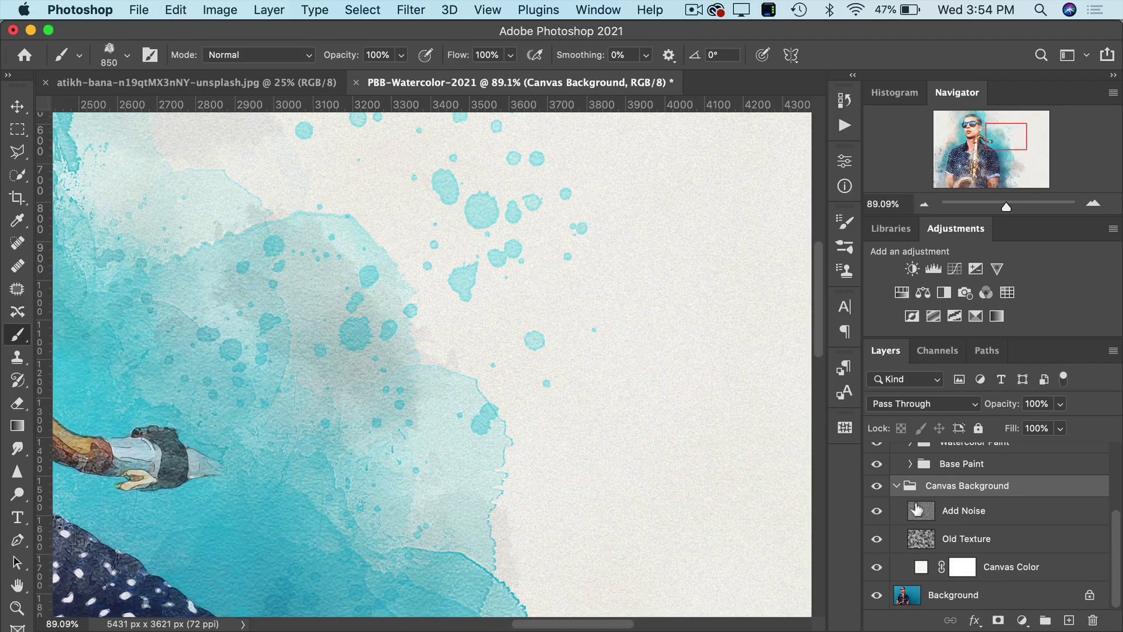
pyautogui.click(877, 512)
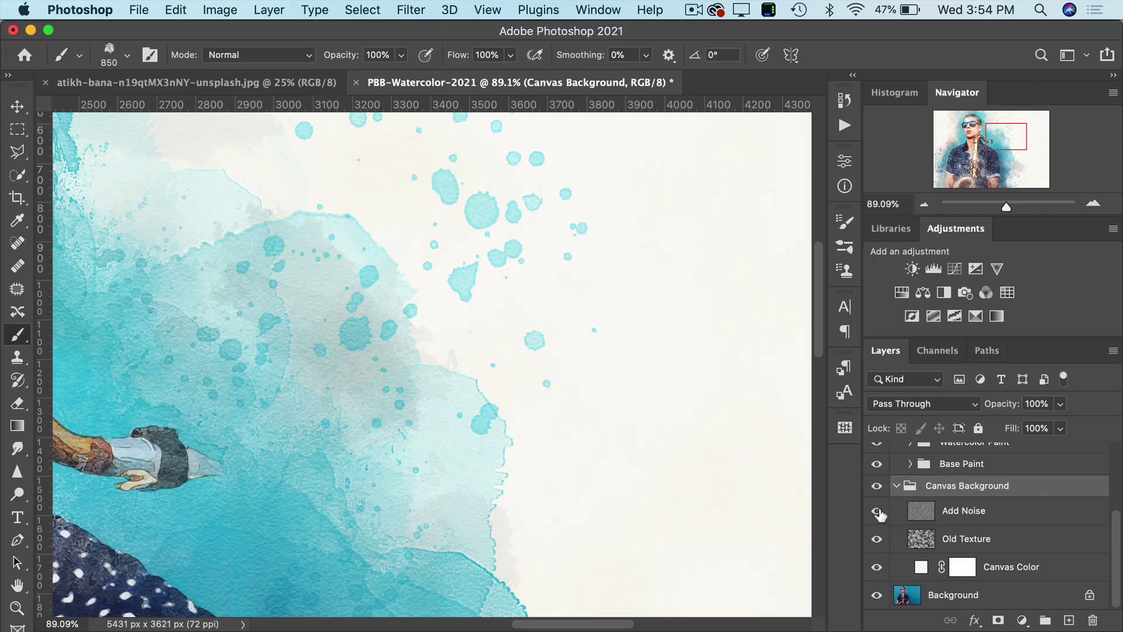
pyautogui.click(877, 512)
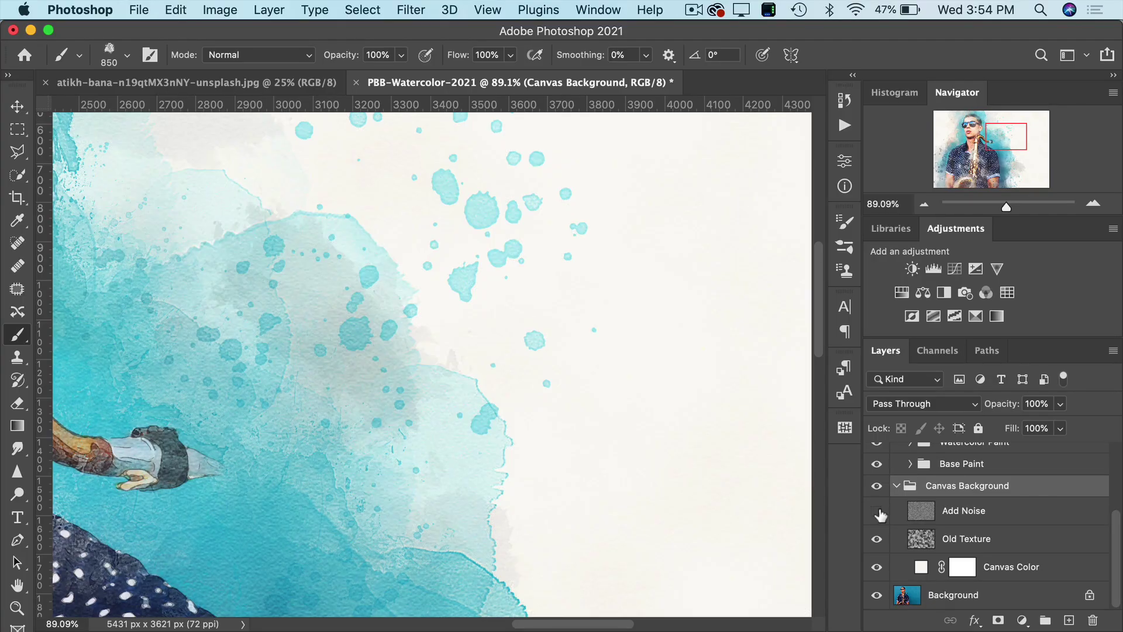
pyautogui.click(877, 512)
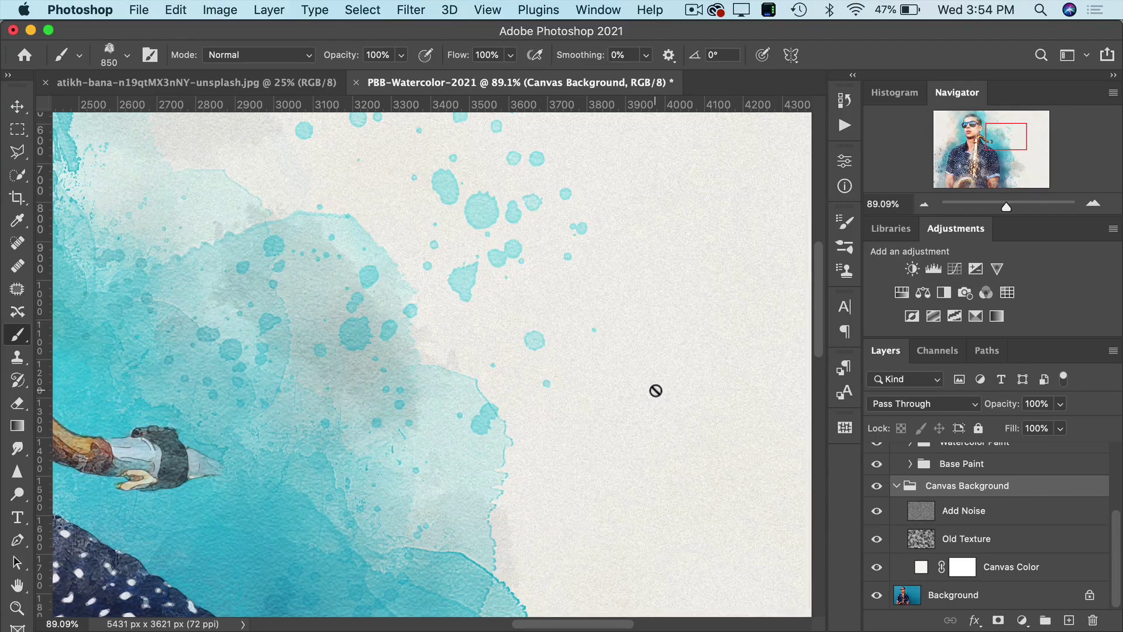
pyautogui.scroll(-5, 655, 391)
pyautogui.scroll(-2, 655, 391)
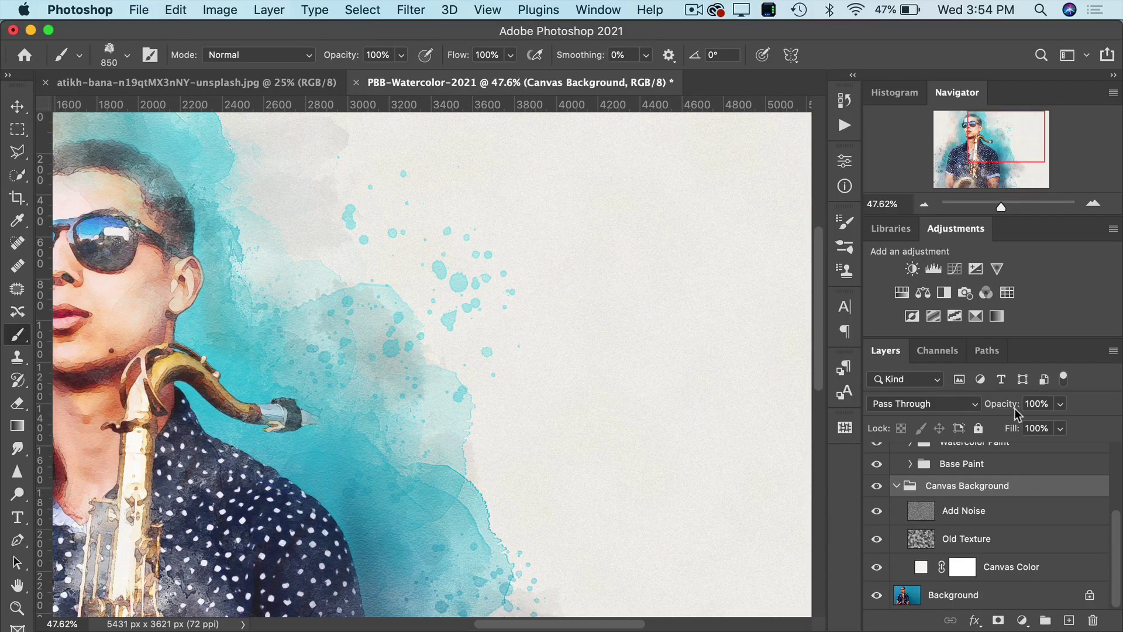
pyautogui.scroll(-3, 657, 434)
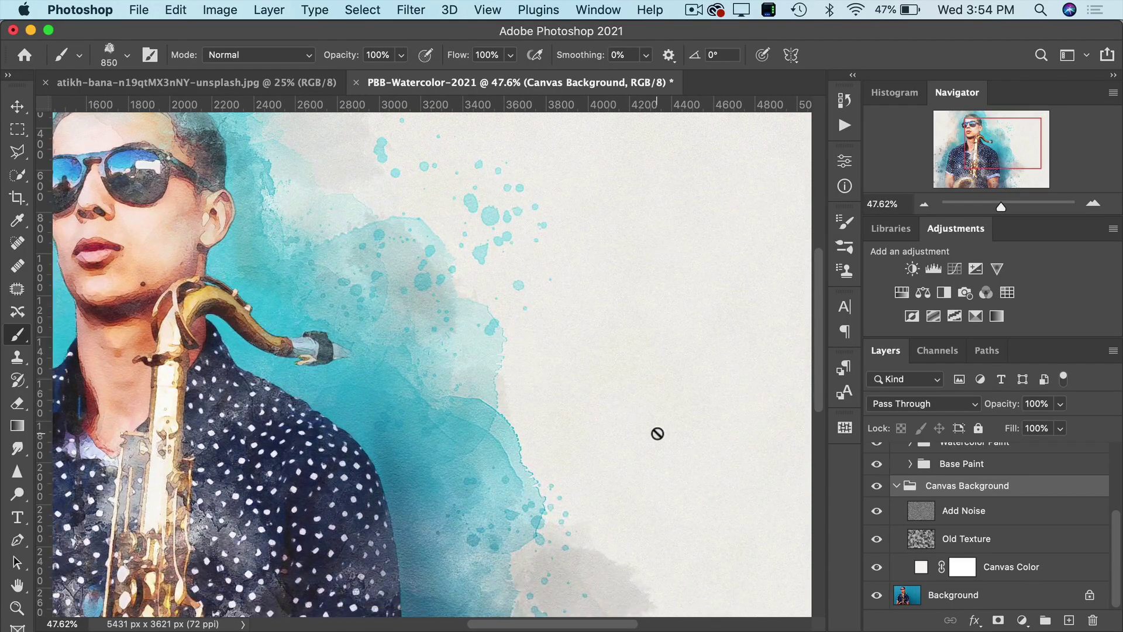
pyautogui.click(973, 543)
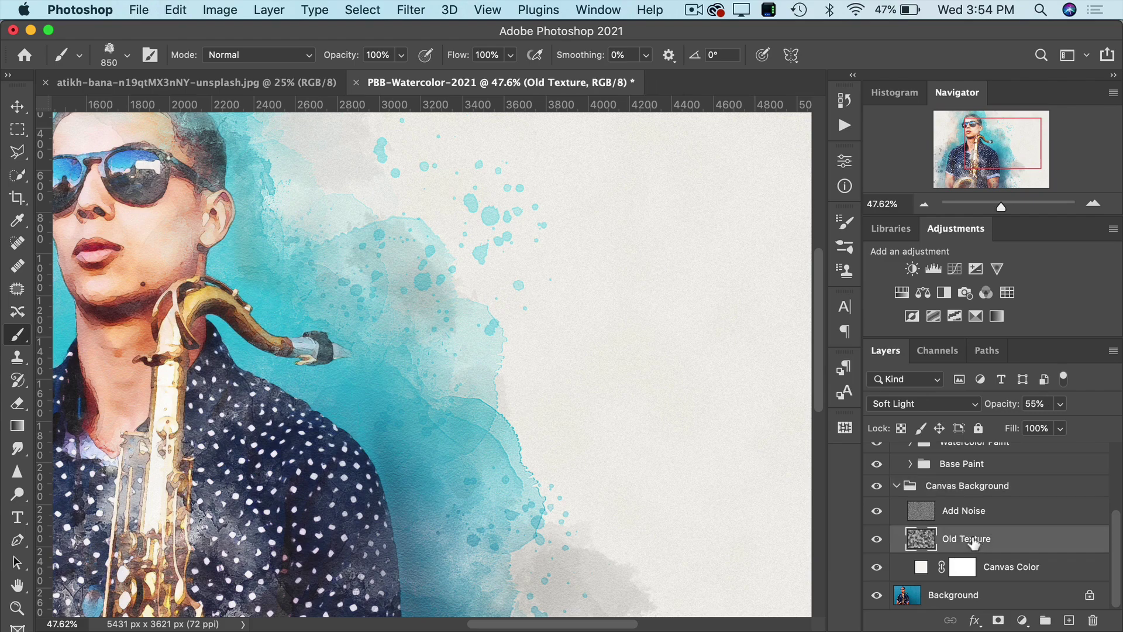
pyautogui.hscroll(2, 600, 404)
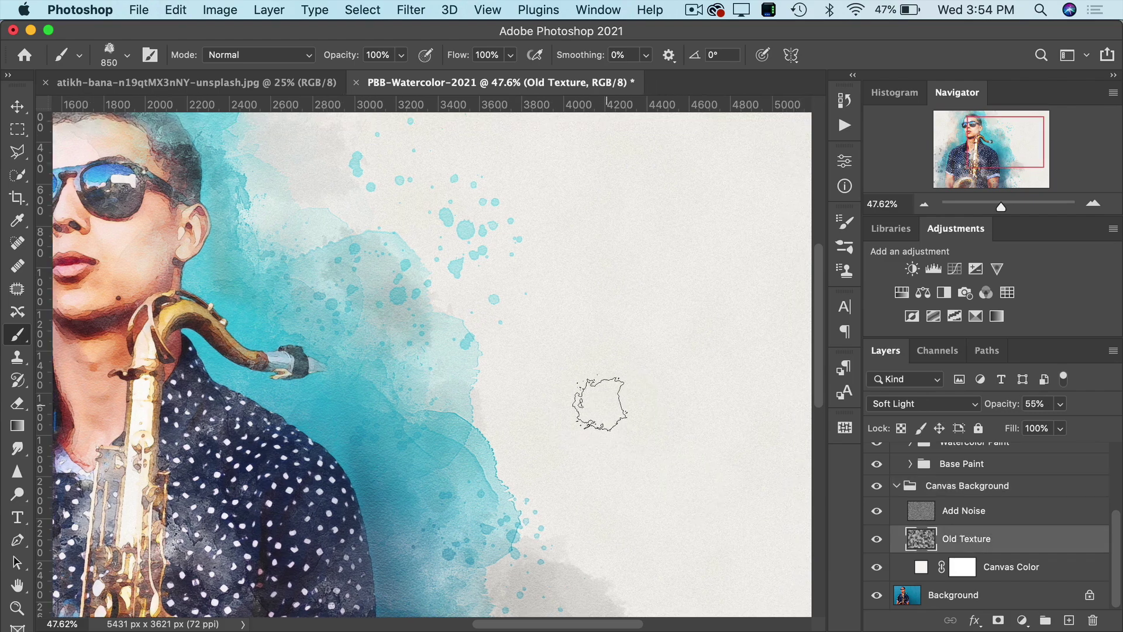
pyautogui.scroll(-3, 601, 403)
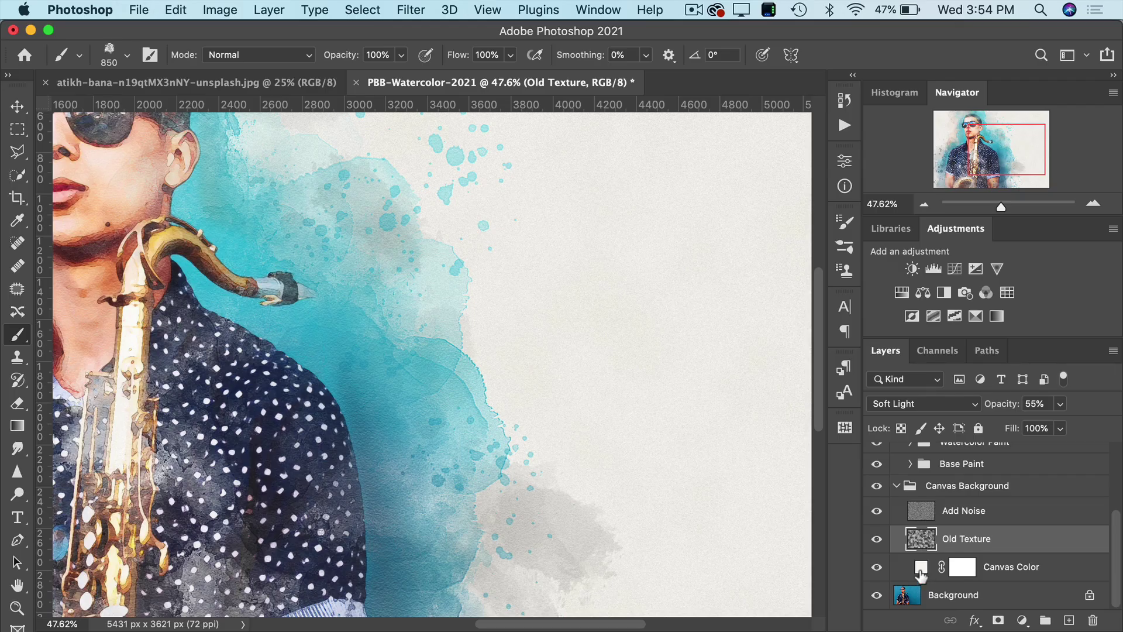
# - Tint the Canvas Color fill to a cream-tan shade in the Color Picker
pyautogui.doubleClick(921, 576)
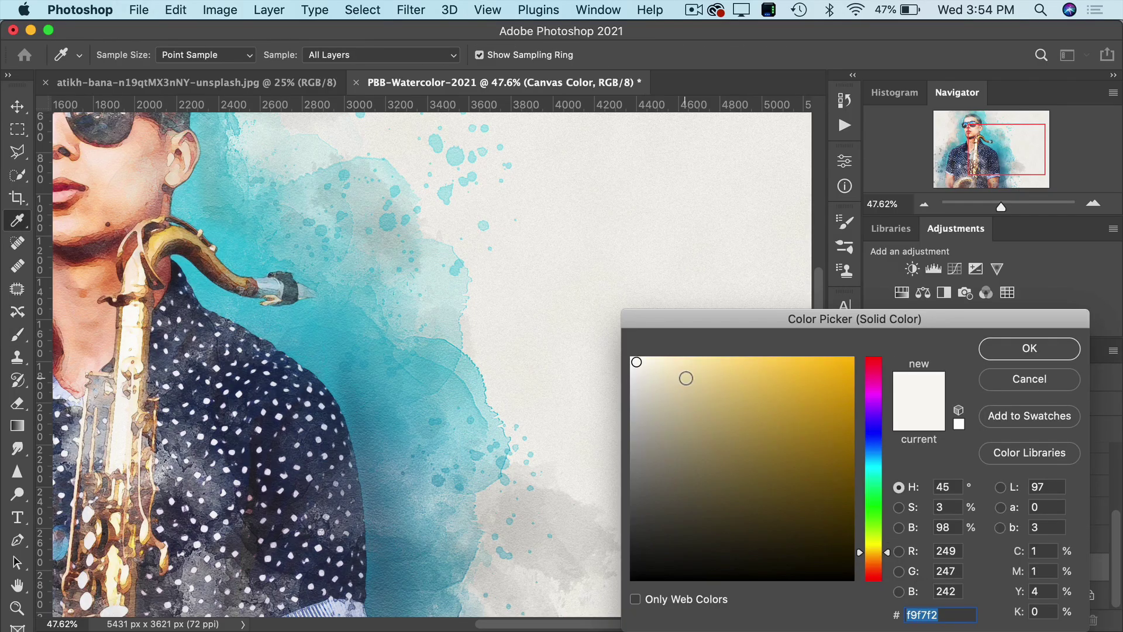
pyautogui.click(656, 363)
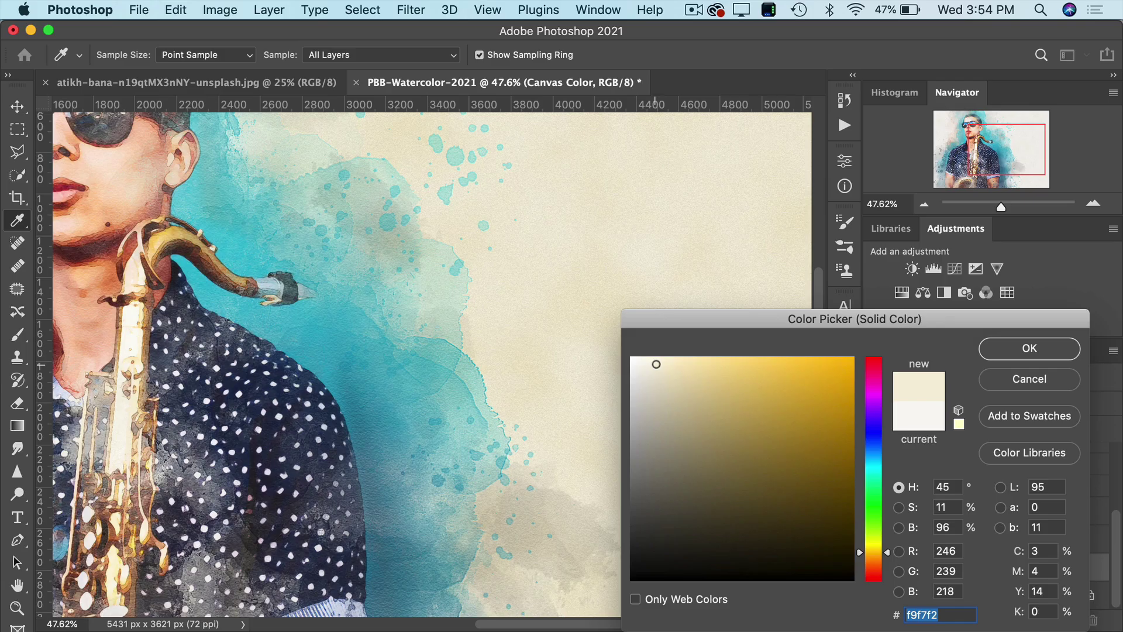
pyautogui.click(656, 366)
pyautogui.click(684, 367)
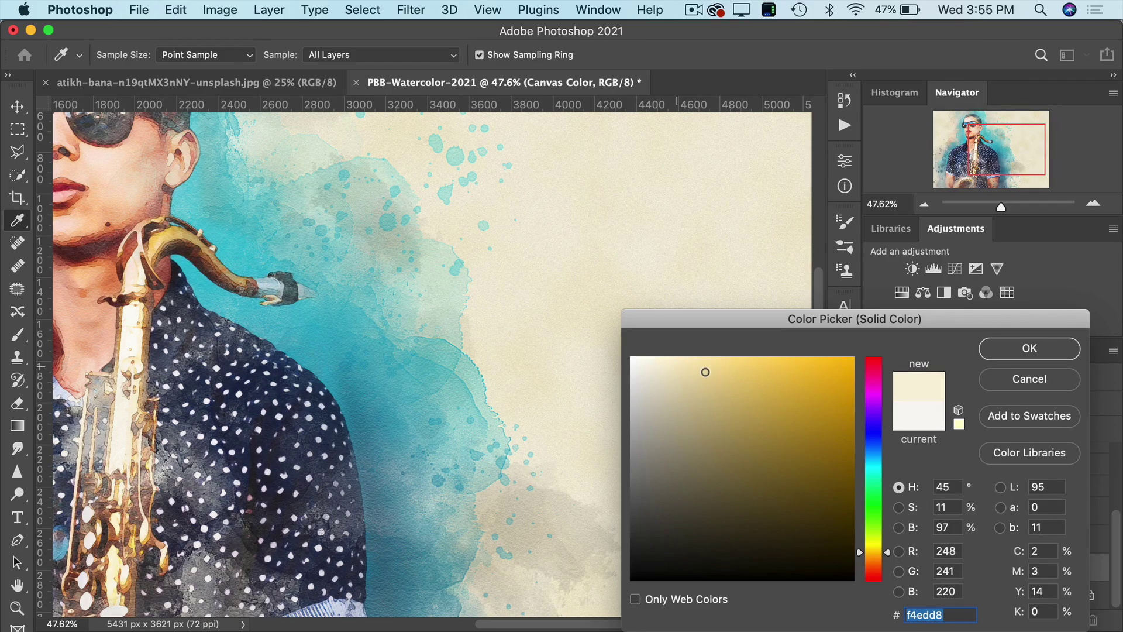
pyautogui.click(704, 388)
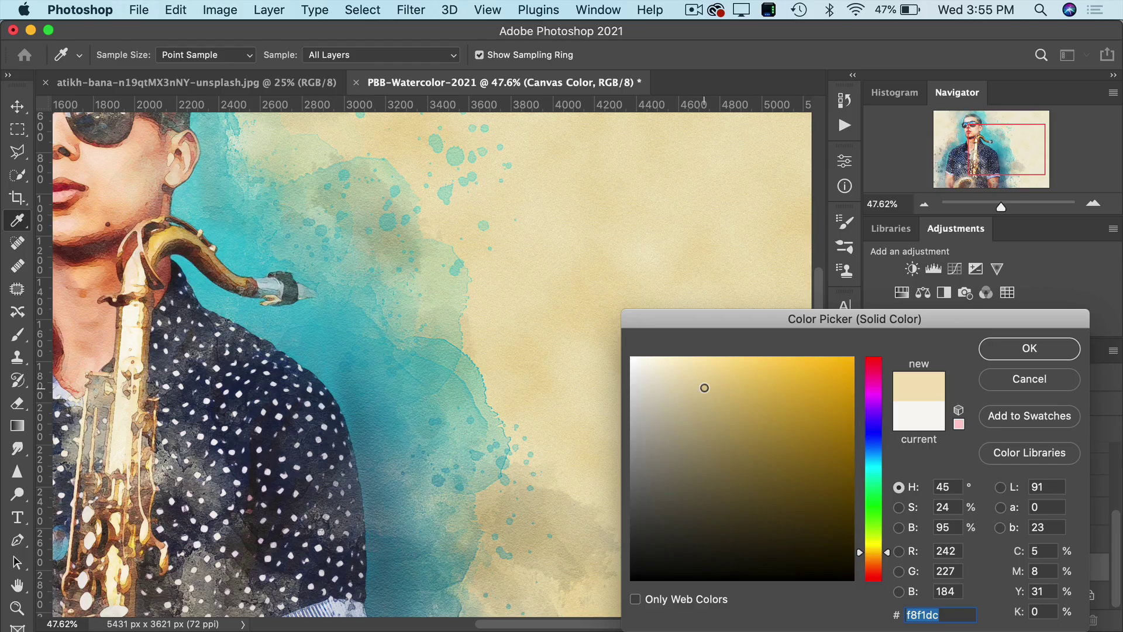
pyautogui.click(704, 400)
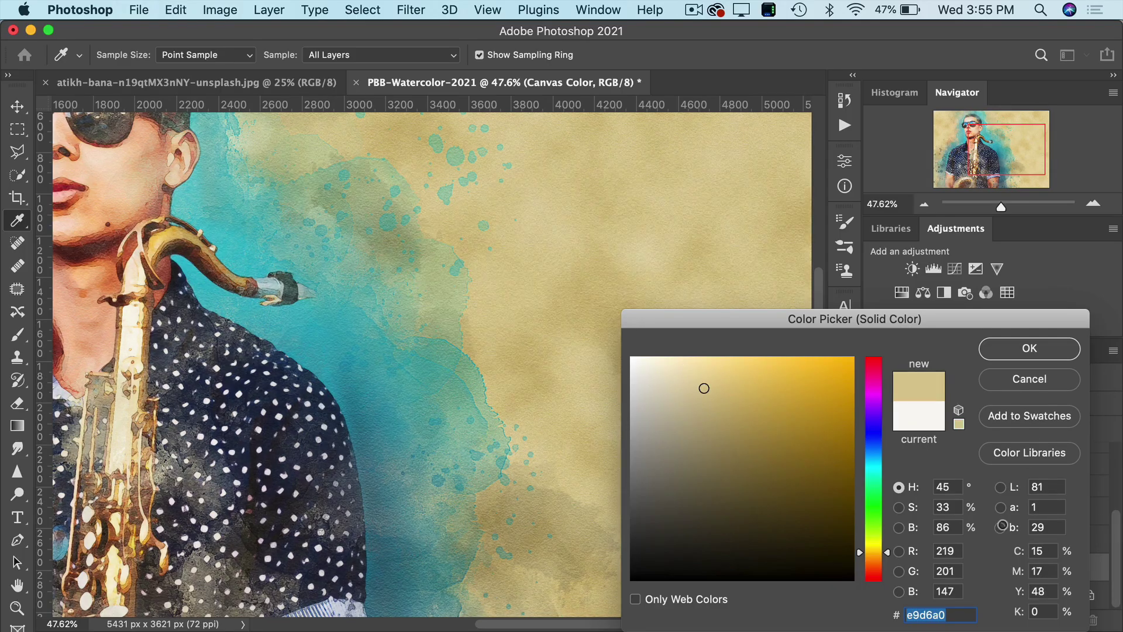
pyautogui.click(593, 317)
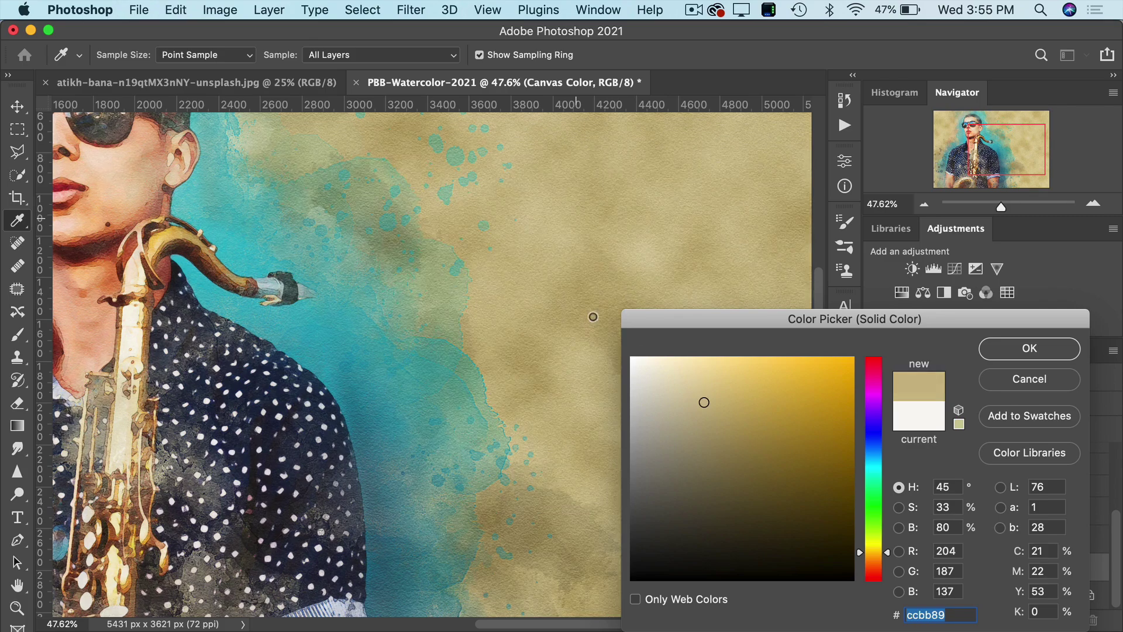
pyautogui.press('Return')
pyautogui.press('b')
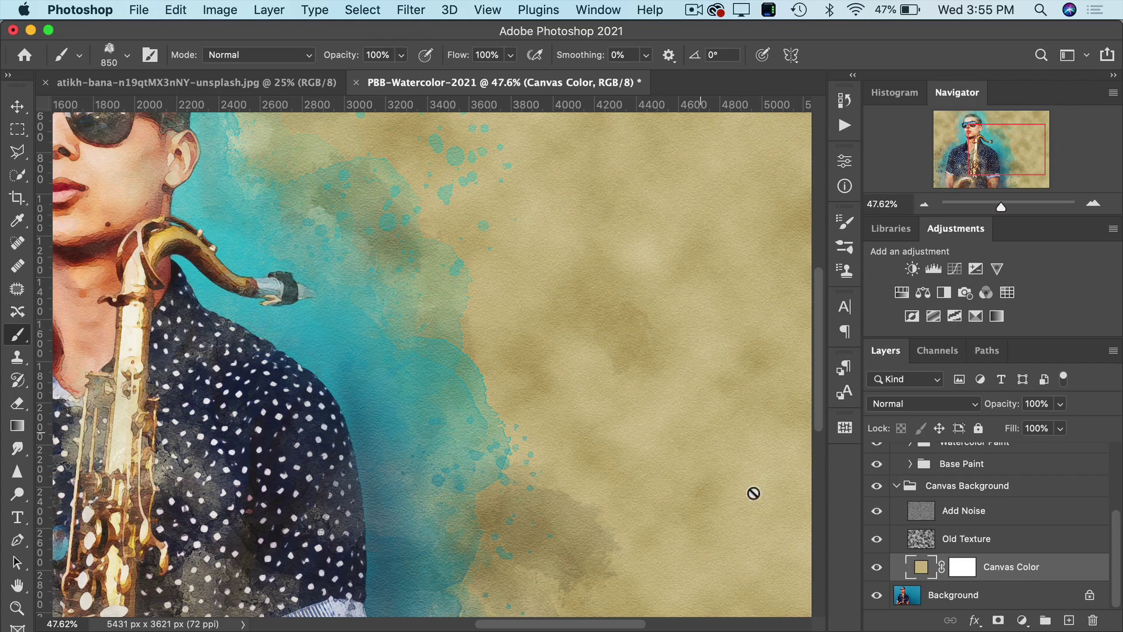
# - Lighten the Canvas Color fill to a pale cream f2e6c3
pyautogui.doubleClick(919, 568)
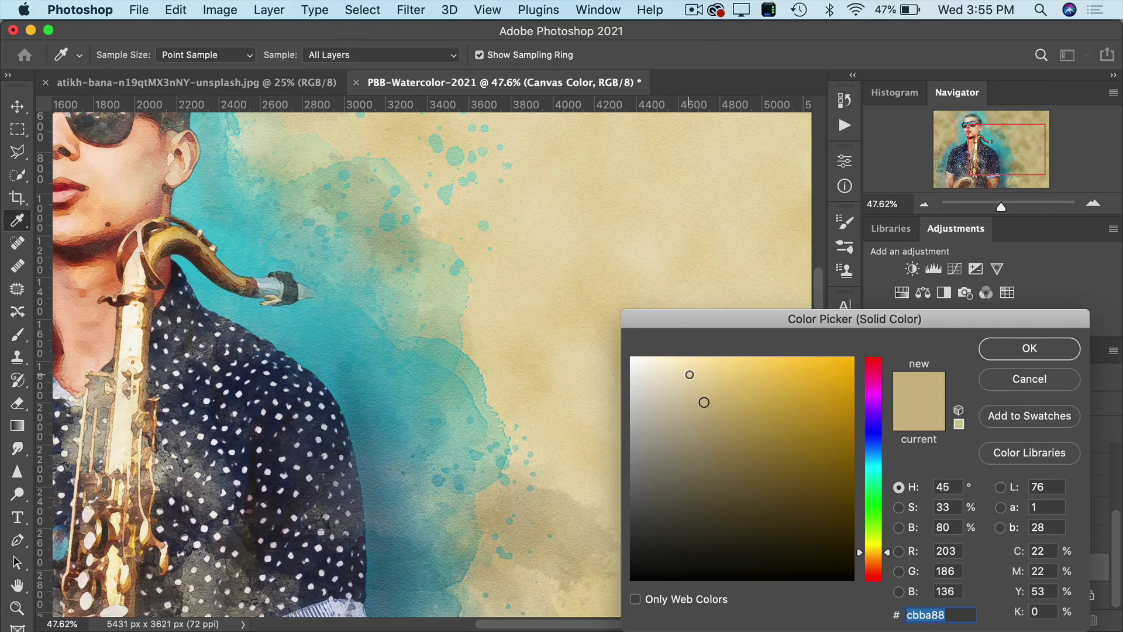
pyautogui.moveTo(689, 374); pyautogui.dragTo(673, 367)
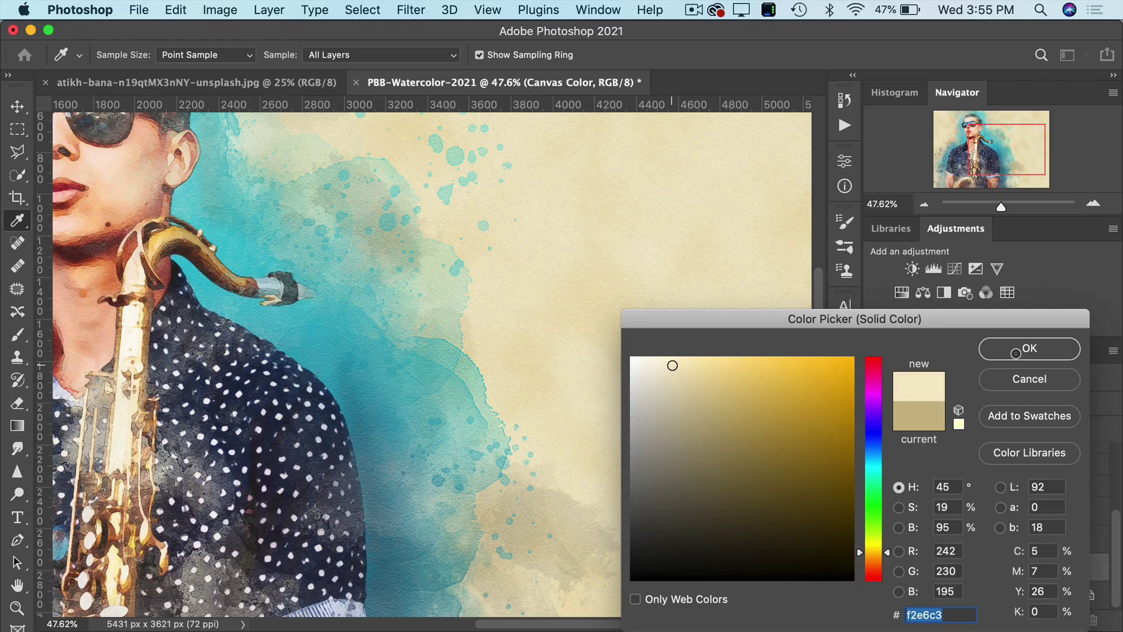
pyautogui.click(1016, 352)
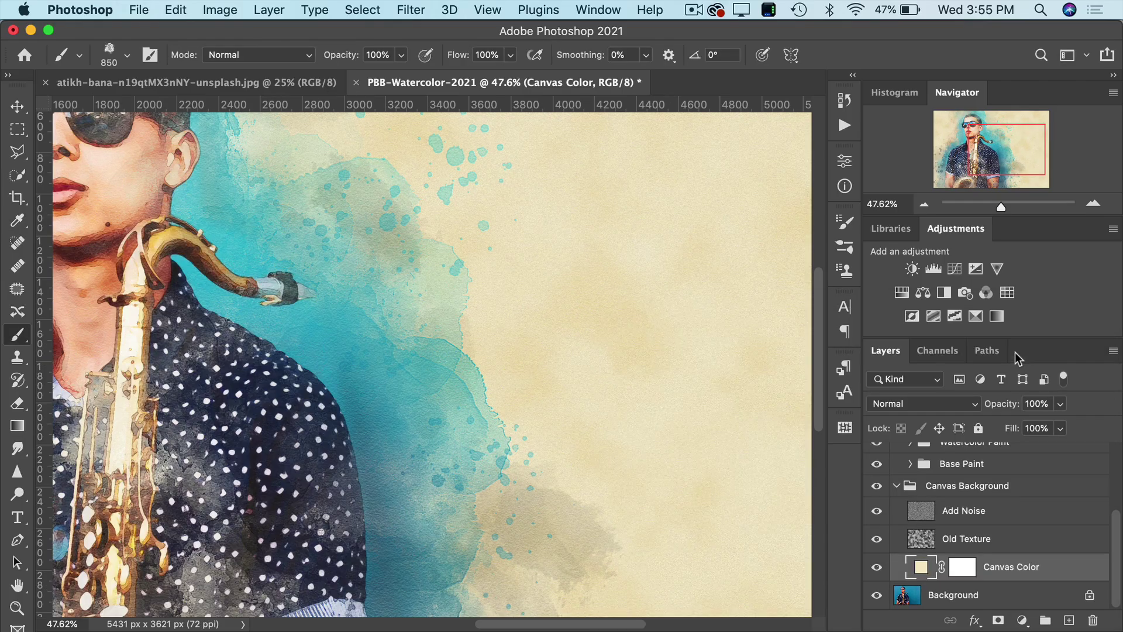
# - Reduce the Old Texture layer's opacity from 55% to 42%
pyautogui.scroll(-5, 447, 342)
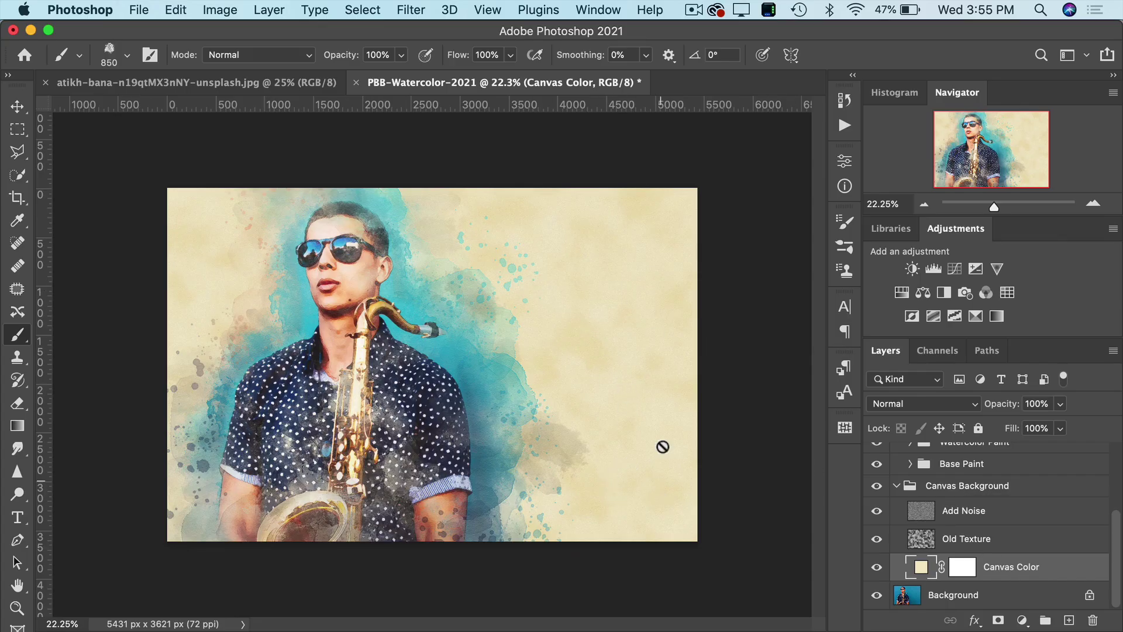
pyautogui.click(994, 548)
pyautogui.moveTo(1000, 403); pyautogui.dragTo(994, 406)
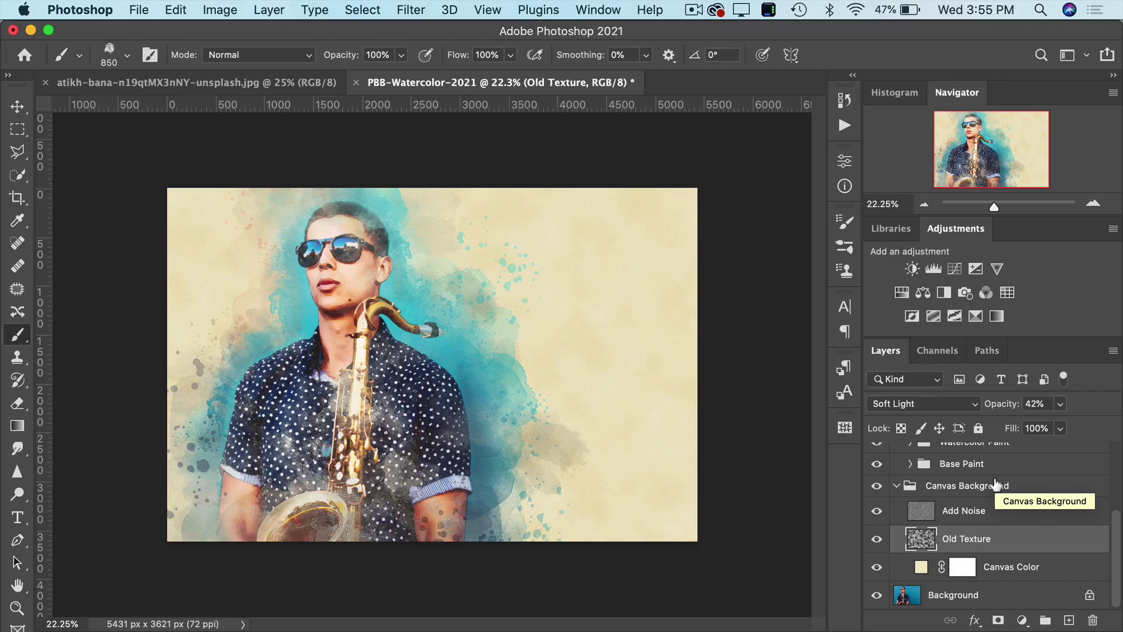
pyautogui.scroll(4, 995, 484)
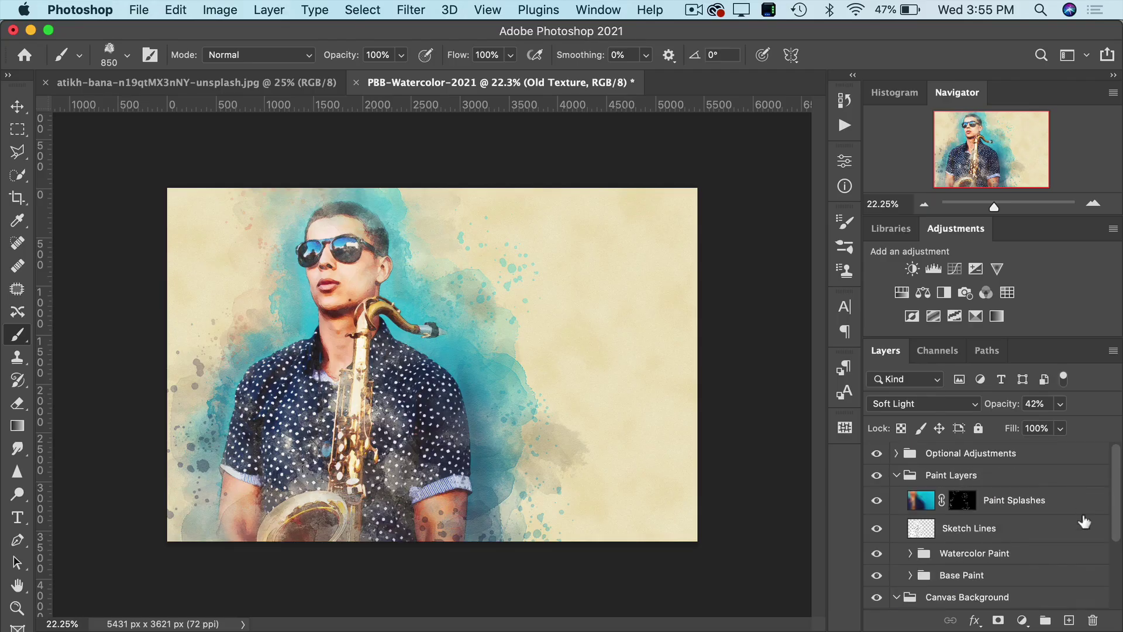
# - Place the teal Aesthetikos title 'The Color of Music' at the top of the layer stack, right of the saxophonist
pyautogui.click(994, 460)
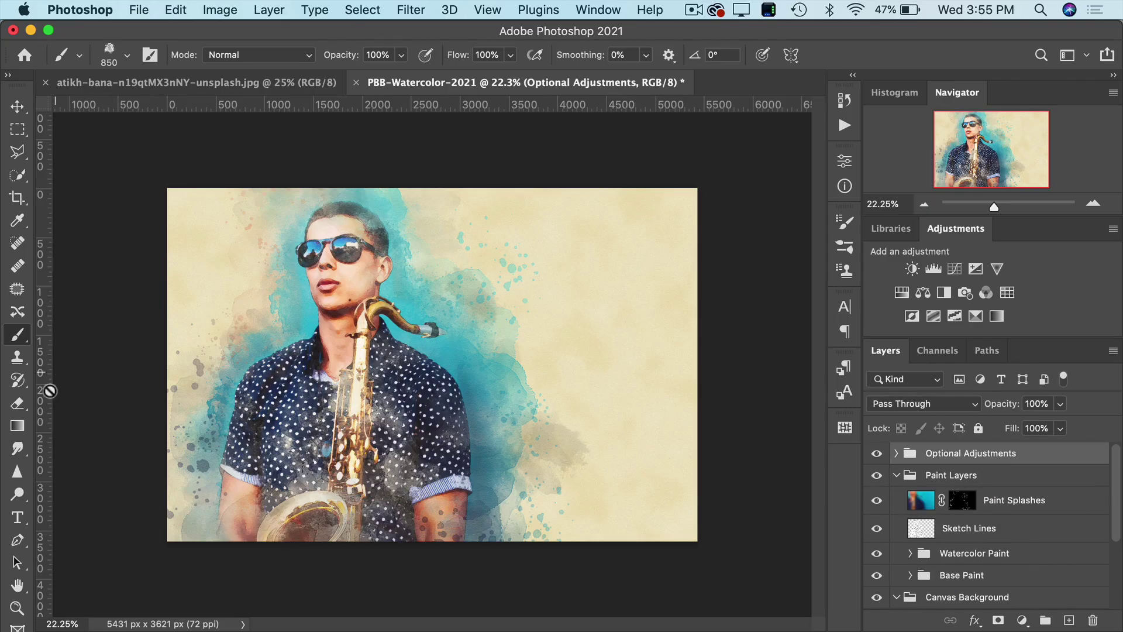
pyautogui.click(18, 517)
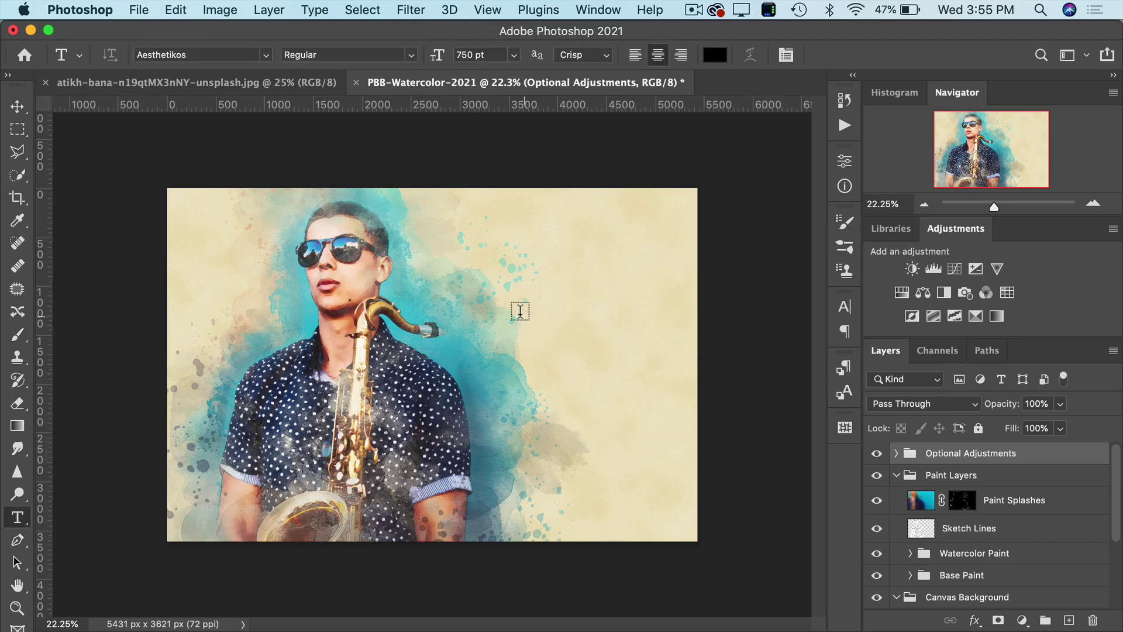
pyautogui.click(546, 304)
pyautogui.write('The Color of Music')
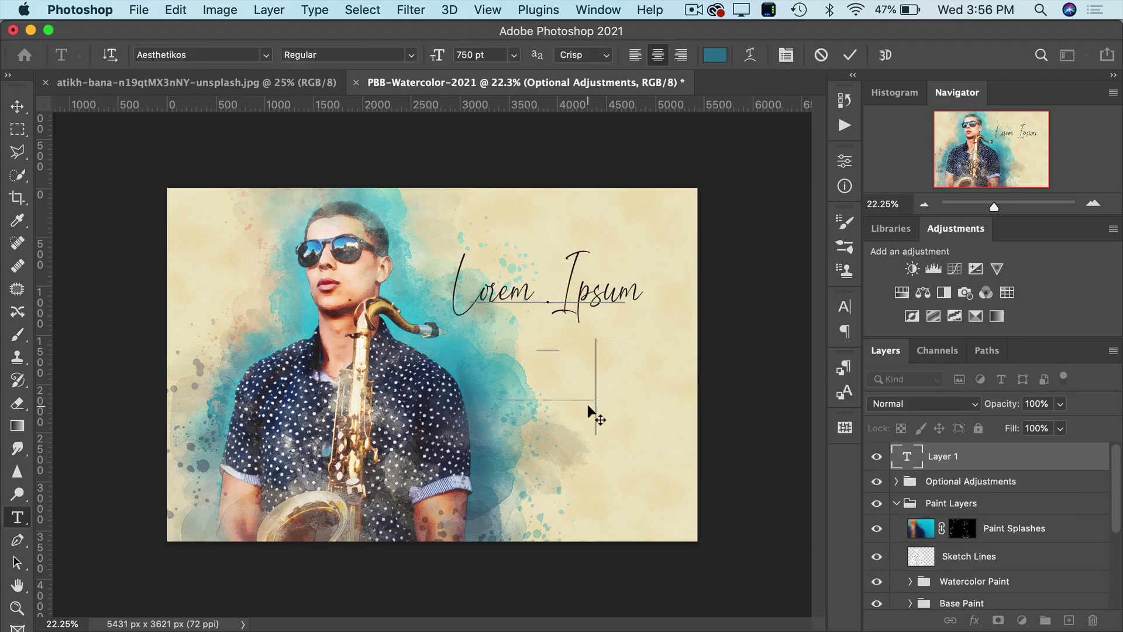
pyautogui.moveTo(598, 445); pyautogui.dragTo(648, 451)
pyautogui.click(849, 54)
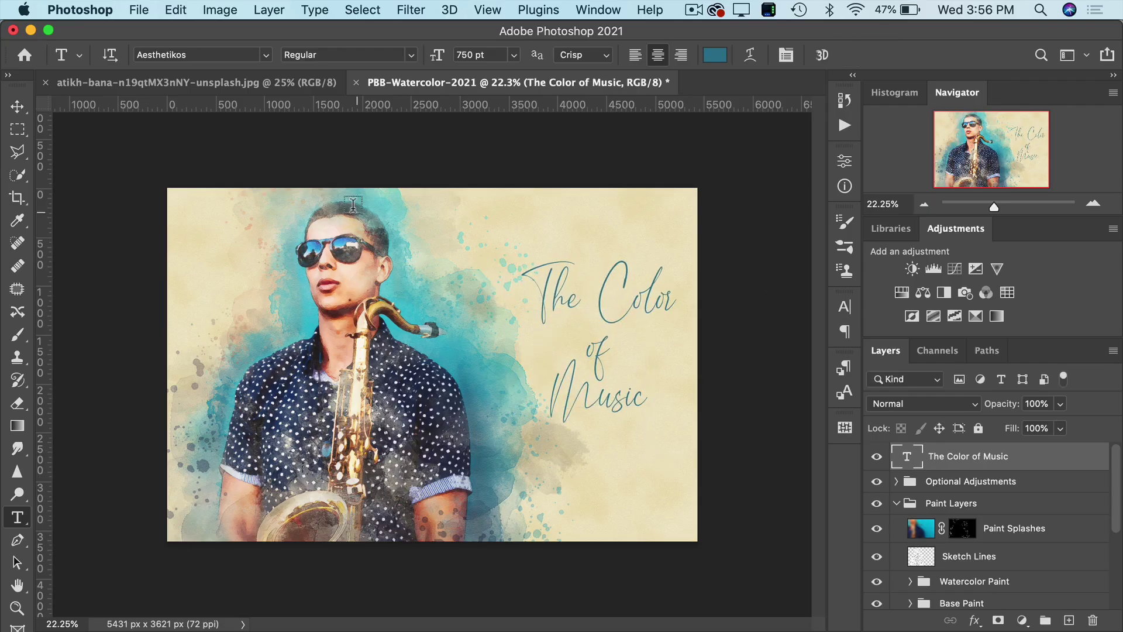